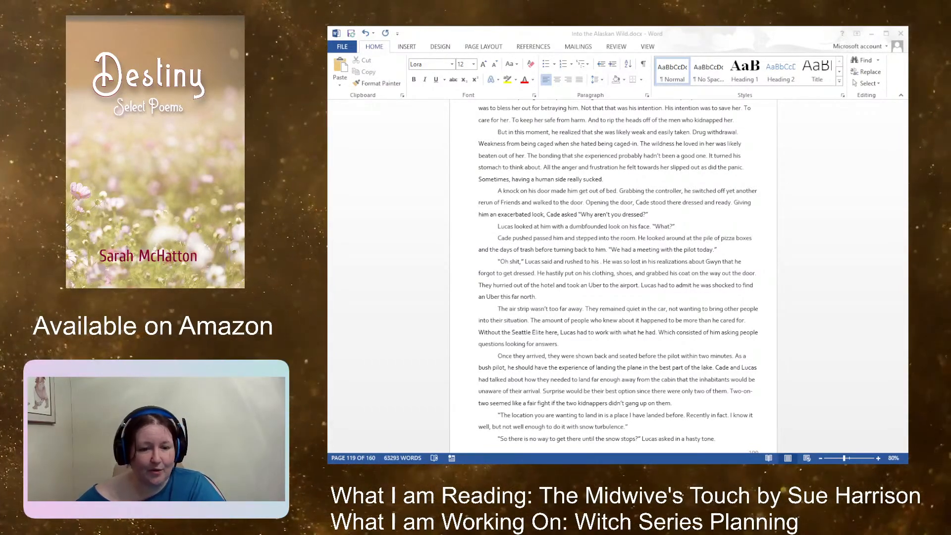
Step: Complete the sentence after "Lucas said and rushed to his" with the word "rucksack."
click(600, 262)
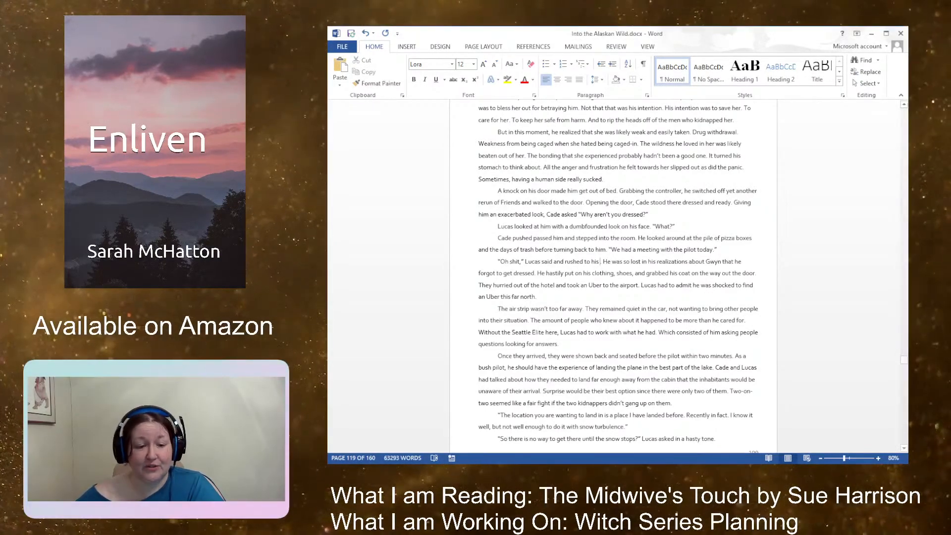
text(rusk)
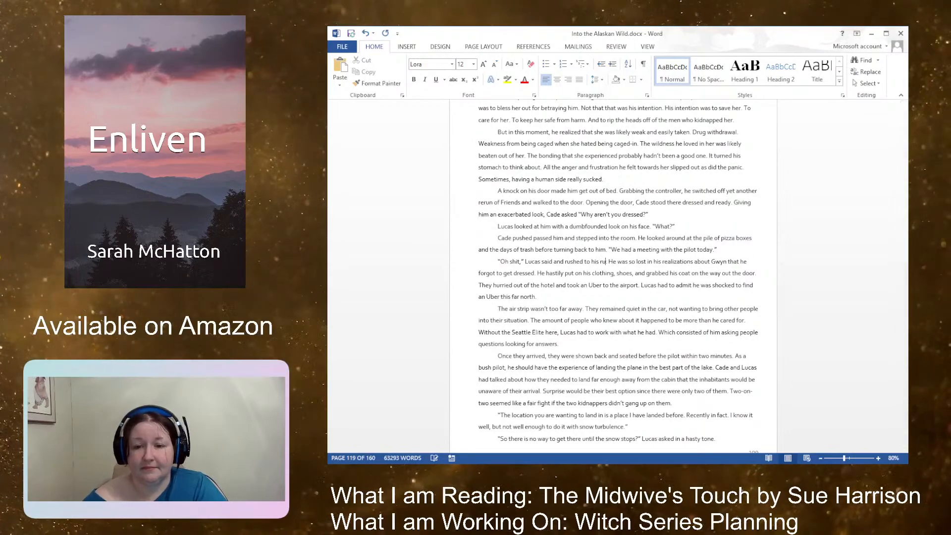
key(BackSpace)
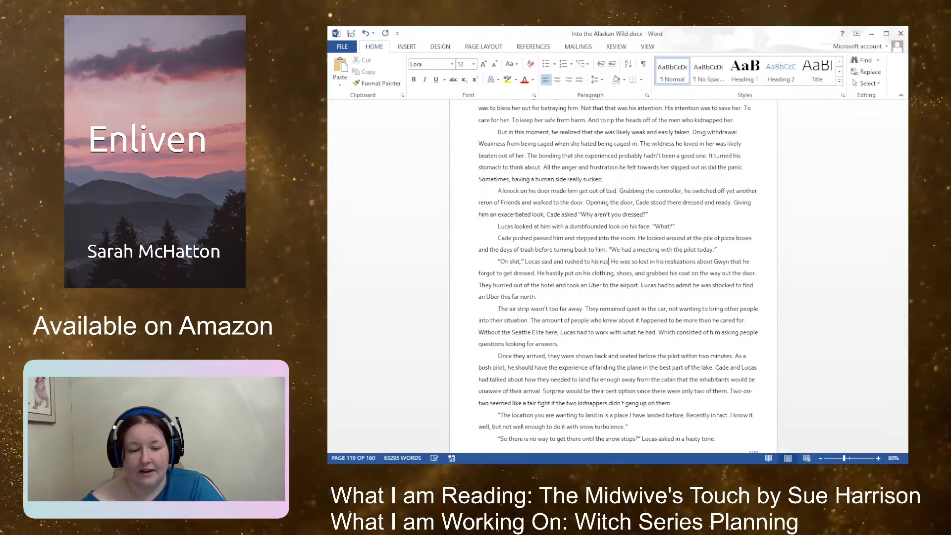
key(BackSpace)
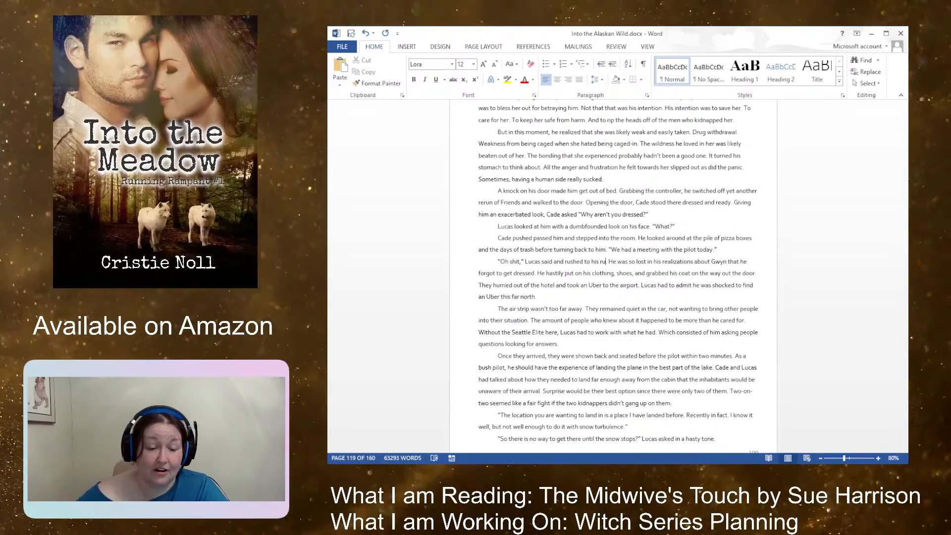
key(alt+Tab)
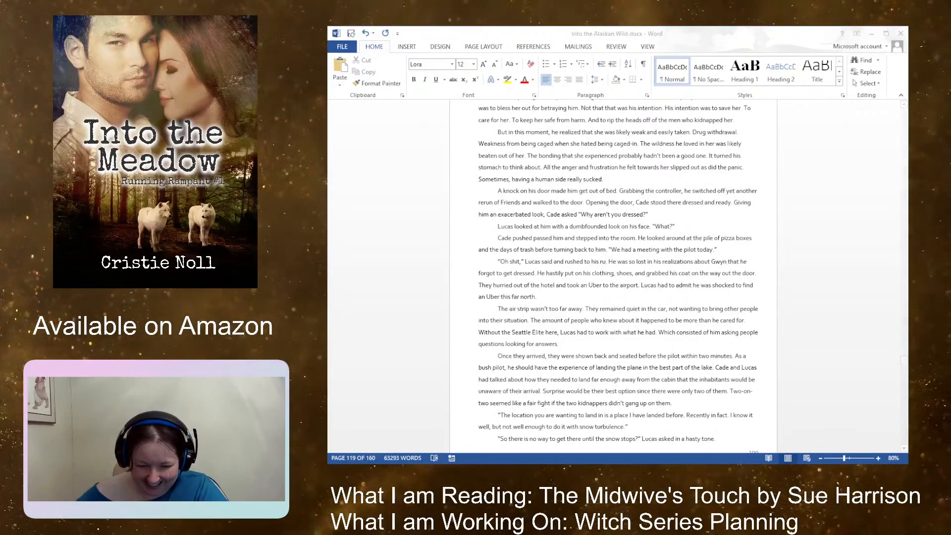
key(alt+Tab)
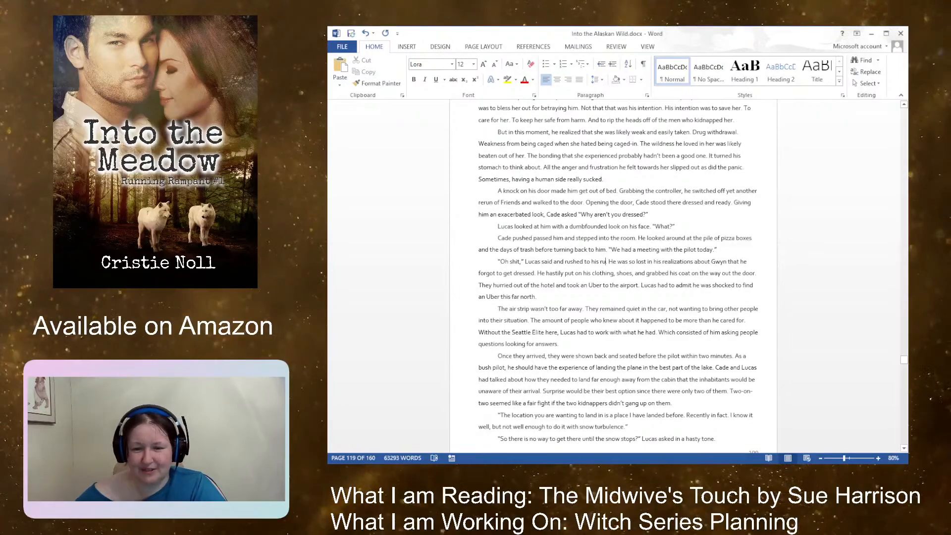
text(cksack.)
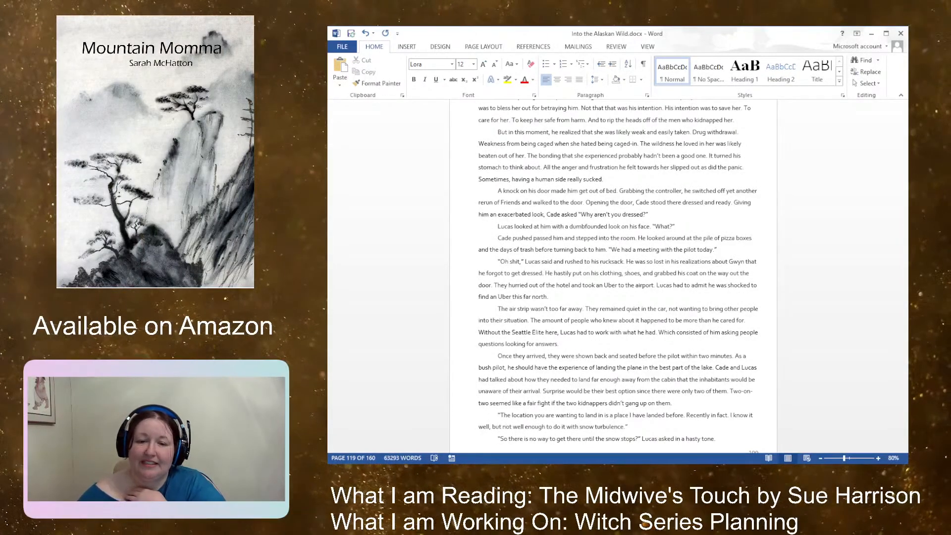
Step: Delete "to get dressed" so the sentence about realizations about Gwyn ends with "he forgot"
key(BackSpace)
key(BackSpace)
key(BackSpace)
key(BackSpace)
key(BackSpace)
key(BackSpace)
key(BackSpace)
key(BackSpace)
key(BackSpace)
key(BackSpace)
key(BackSpace)
key(BackSpace)
key(BackSpace)
key(BackSpace)
key(BackSpace)
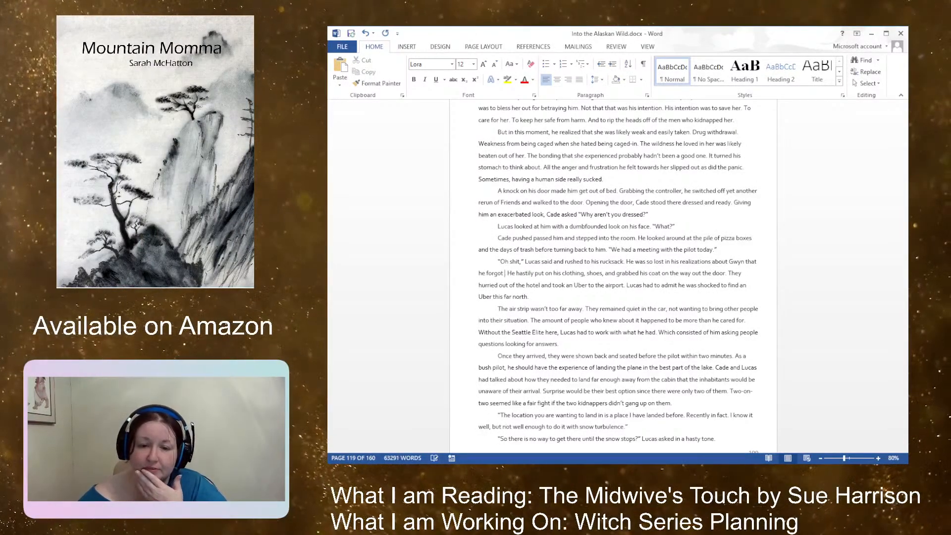
key(BackSpace)
text(about)
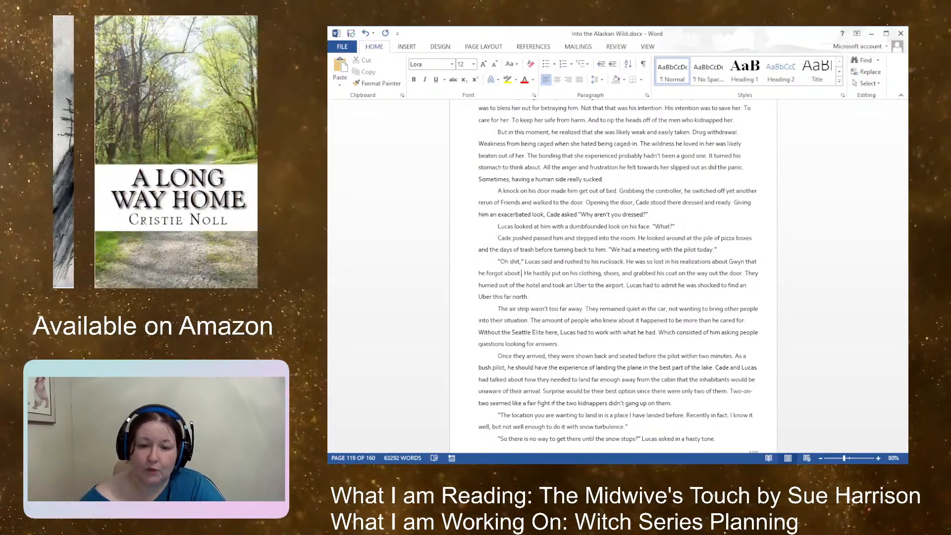
text( t)
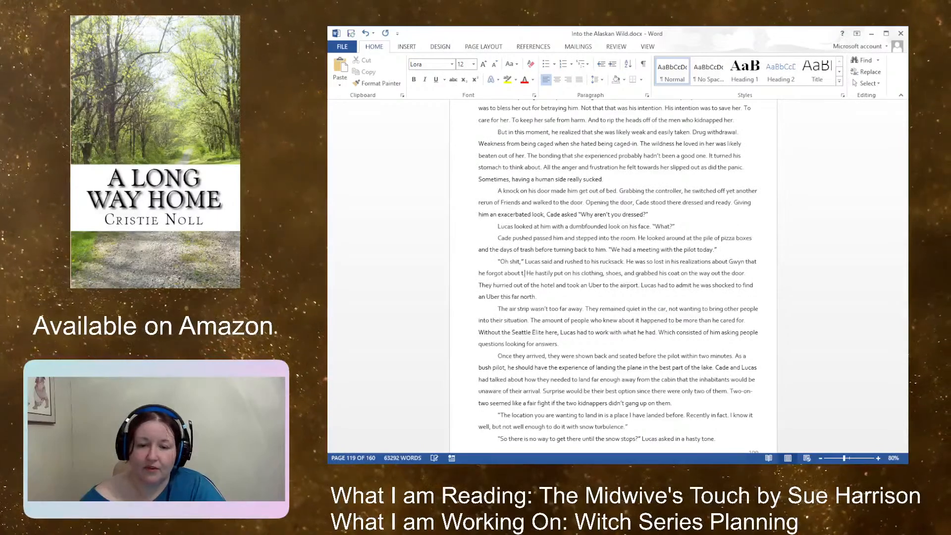
key(BackSpace)
key(BackSpace)
key(BackSpace)
key(BackSpace)
key(BackSpace)
key(BackSpace)
key(BackSpace)
key(BackSpace)
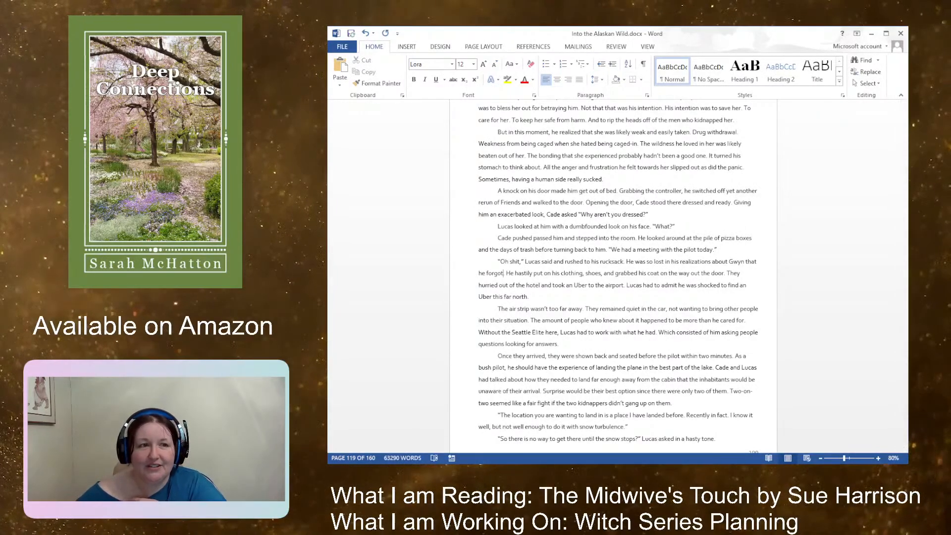
key(alt+Tab)
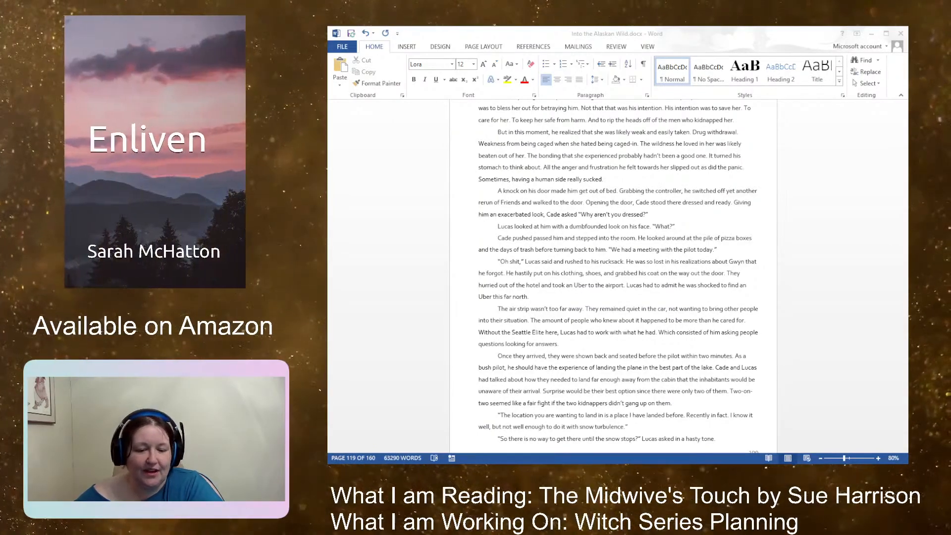
click(504, 274)
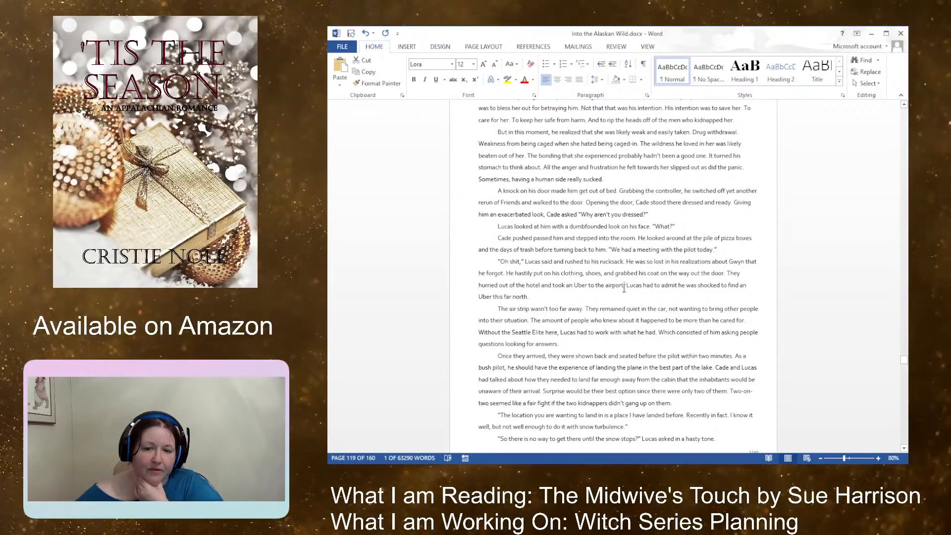
Step: Replace "hotel" with "room" in the sentence "They hurried out of the hotel"
click(624, 288)
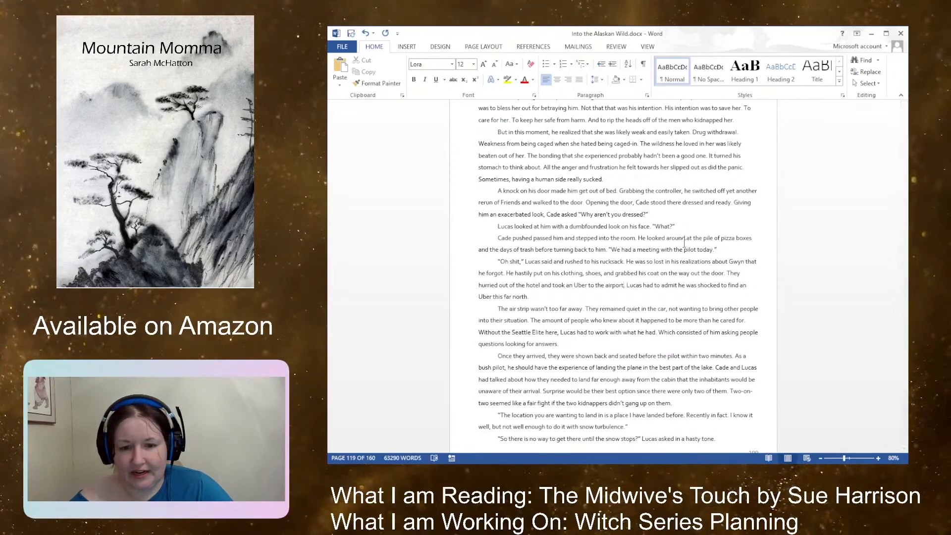
key(Left)
key(Left)
key(Left)
key(Left)
key(Left)
key(Left)
key(Left)
key(Left)
key(Left)
key(Left)
key(Left)
key(Left)
key(Left)
key(Left)
key(Left)
key(Left)
key(Left)
key(Left)
key(Left)
key(Left)
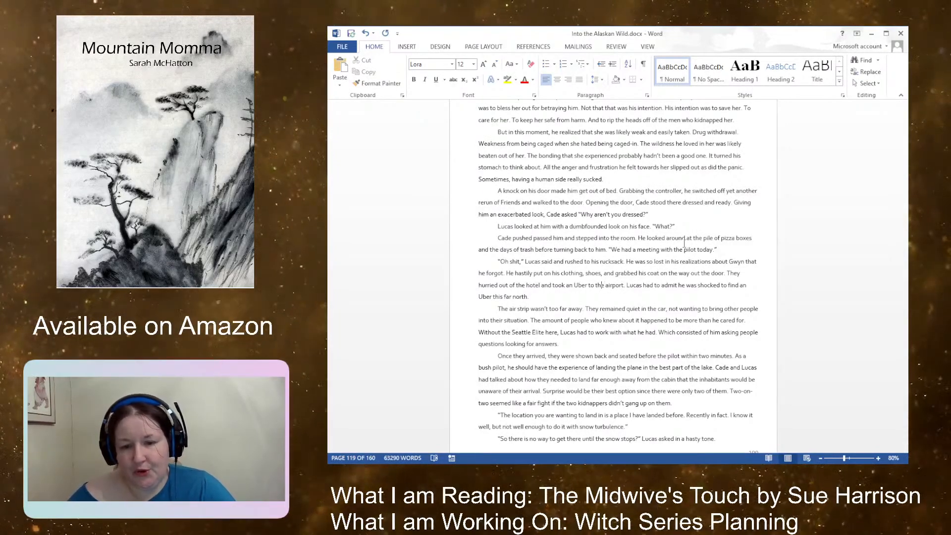
key(BackSpace)
key(BackSpace)
key(BackSpace)
key(BackSpace)
key(BackSpace)
key(BackSpace)
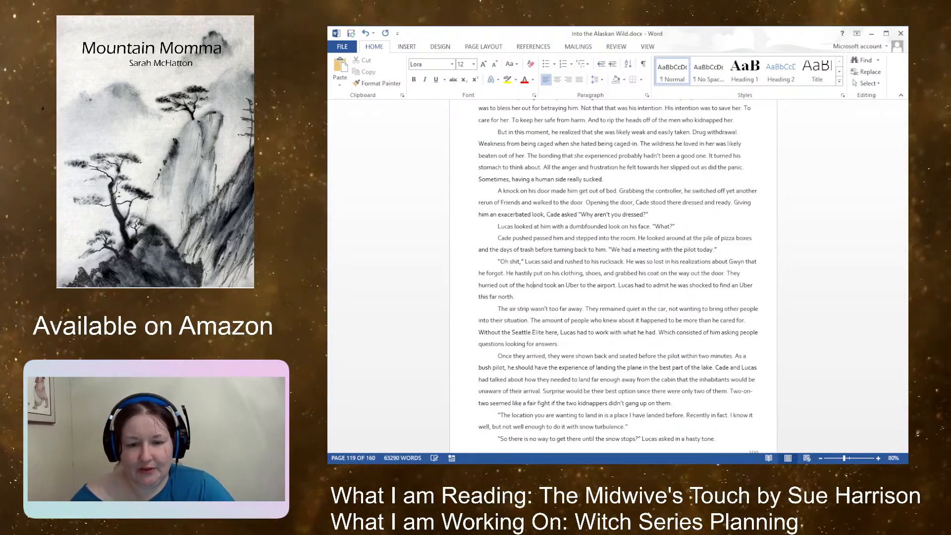
text(ro)
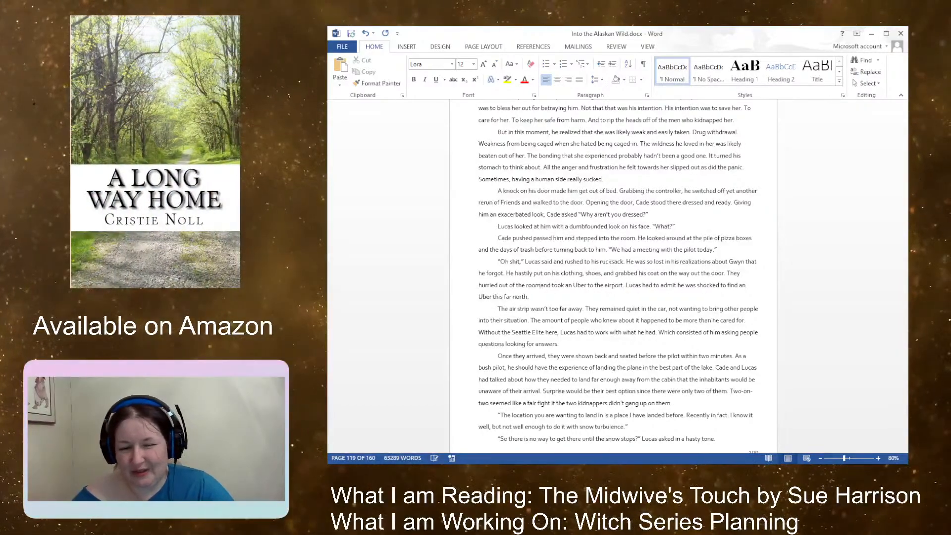
text(om)
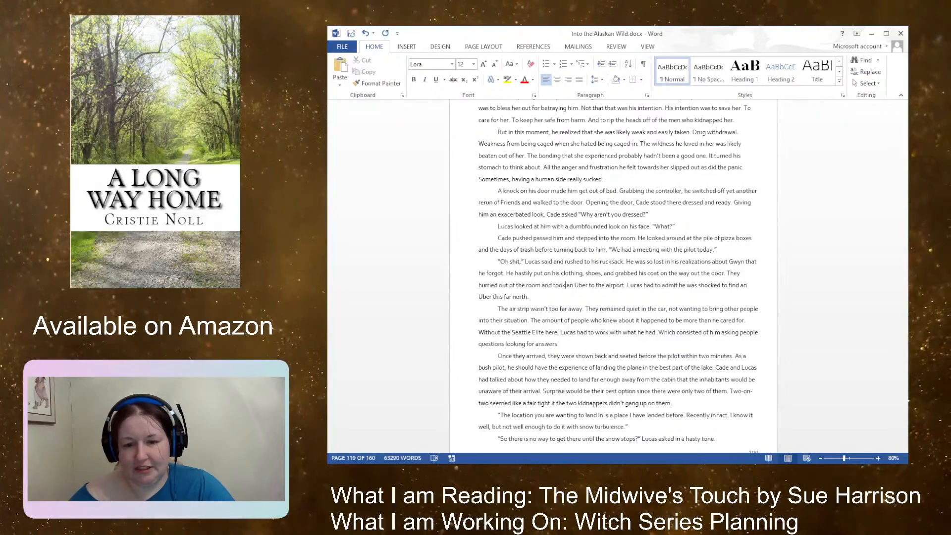
Step: Replace "took an" with "climbed into the" before "Uber" in the same sentence
key(Delete)
key(Delete)
key(Delete)
key(Delete)
key(Delete)
key(Delete)
key(Delete)
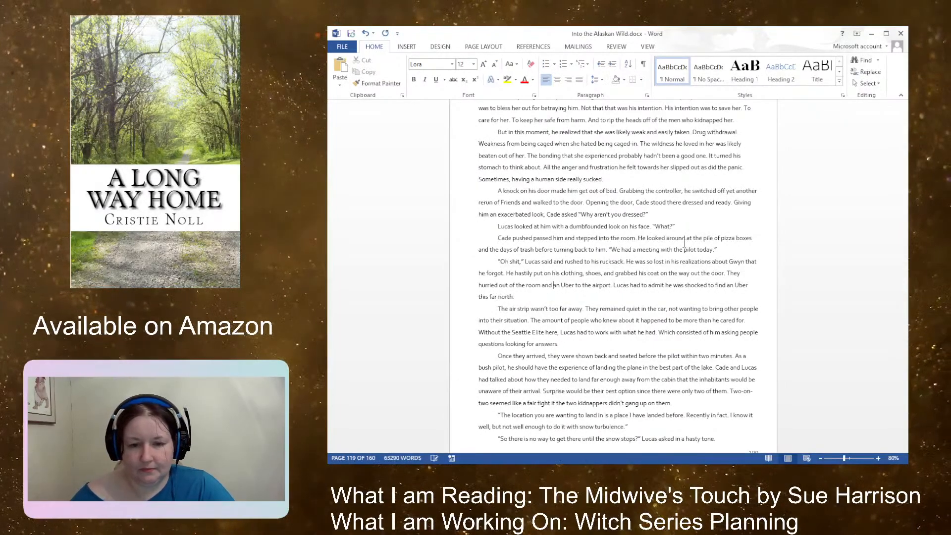
text(climbed int)
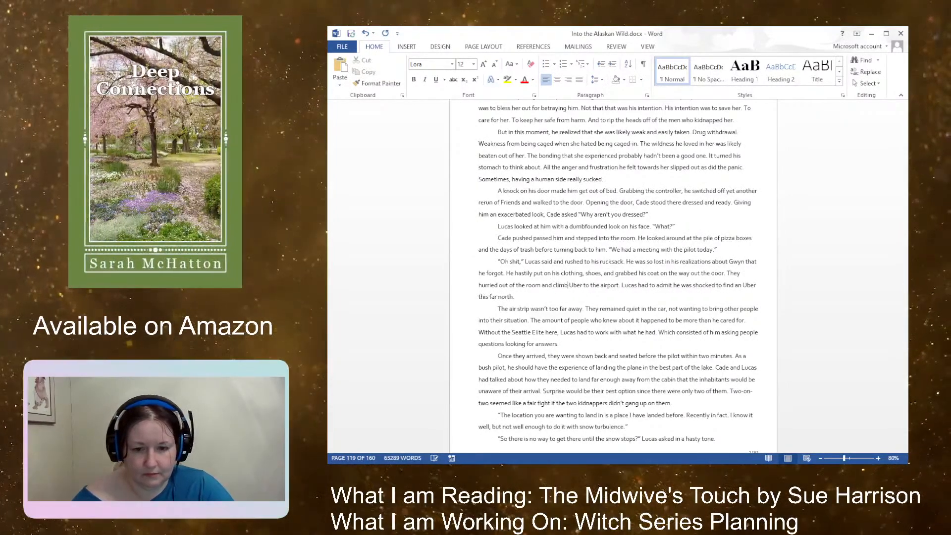
text(o the)
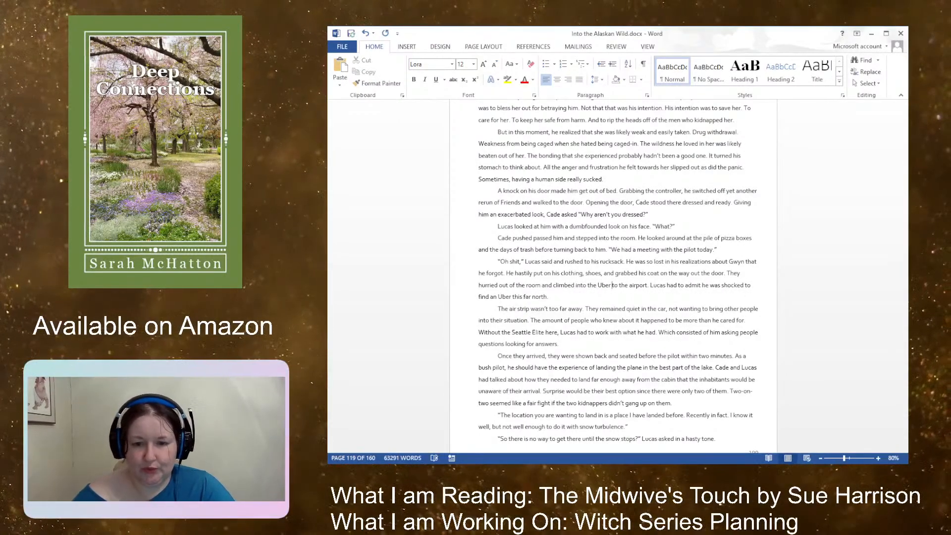
Step: Insert "that Cade ordered" after "Uber" and delete "to the airport" from the end of the sentence
key(ctrl+Right)
text(that Cade ordered)
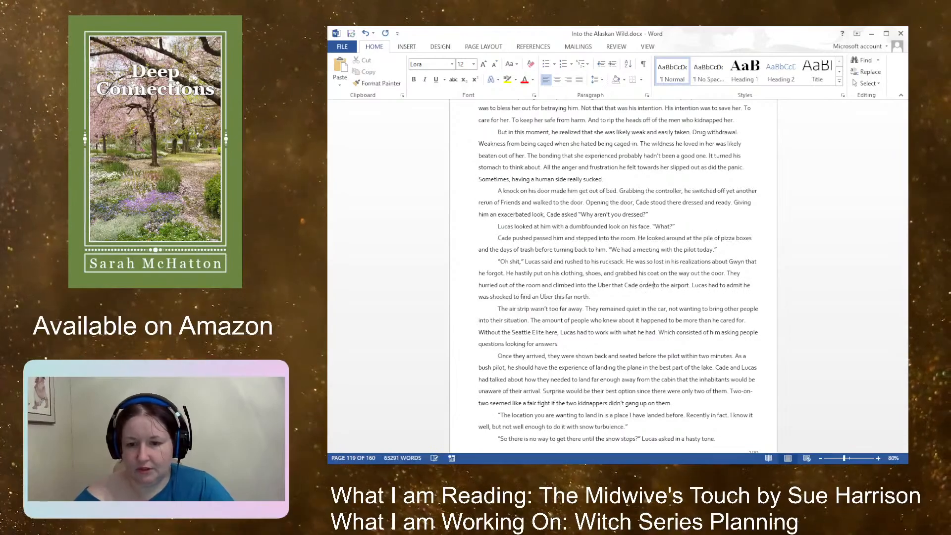
key(Delete)
key(Delete)
key(Delete)
key(Delete)
key(Delete)
key(Delete)
key(Delete)
key(Delete)
key(Delete)
key(Delete)
key(Delete)
key(Delete)
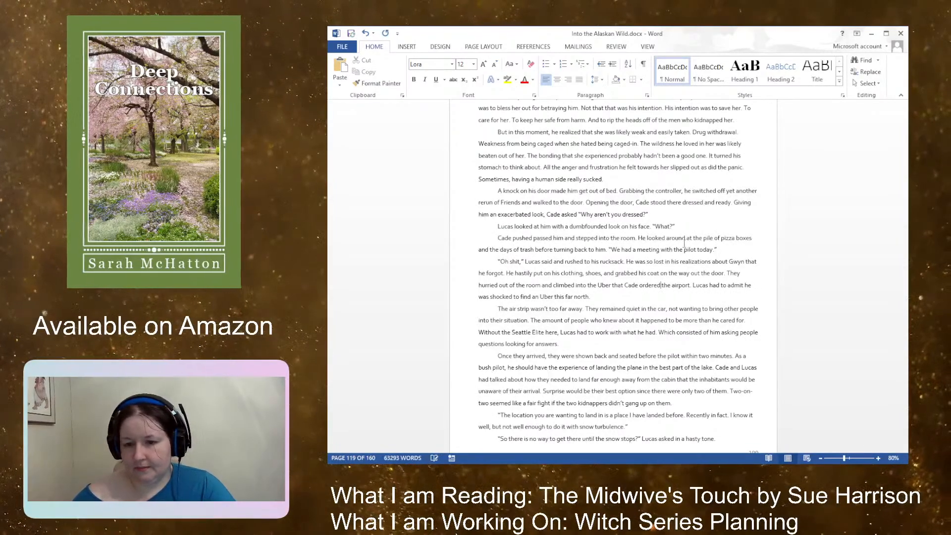
key(Delete)
key(Delete)
key(Delete)
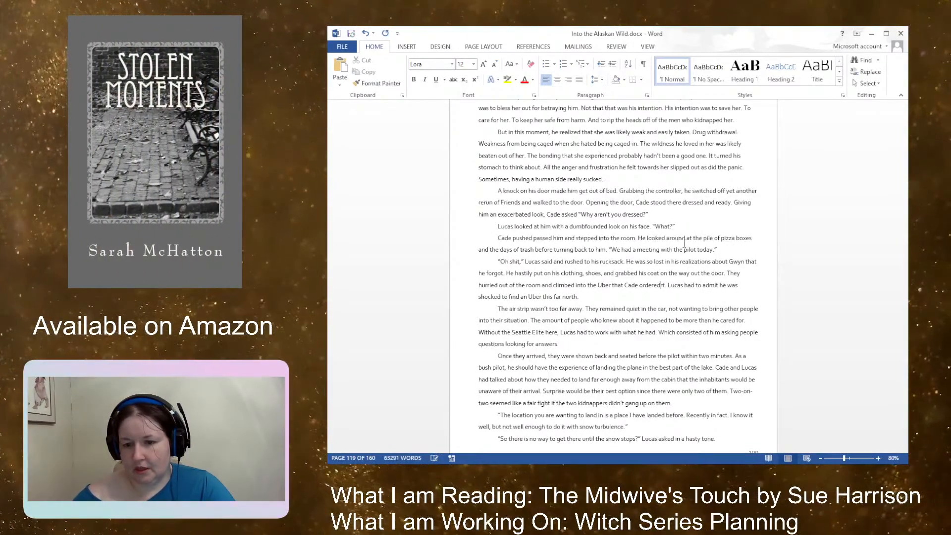
Step: End the Uber sentence with a period and begin a new one: "The driver took them to a small airstrip with a"
text(. The)
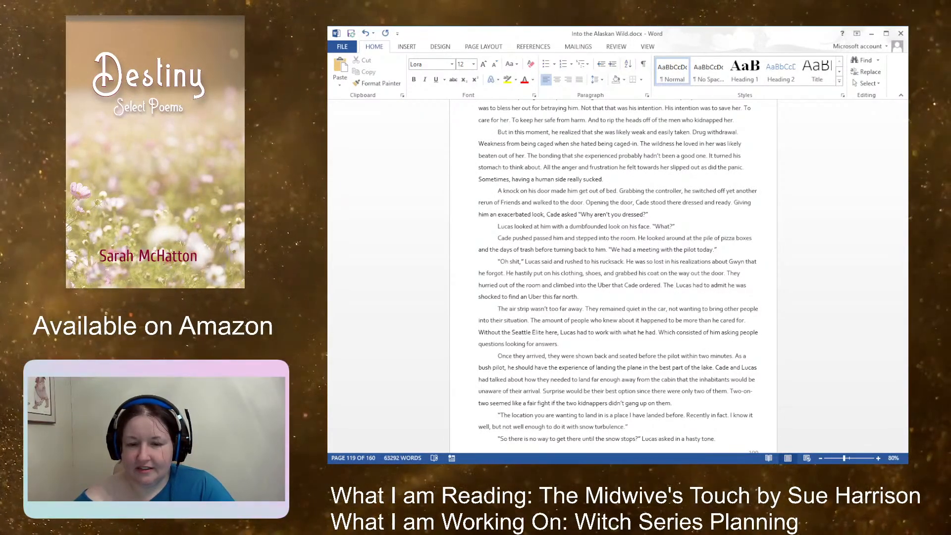
text(driver to)
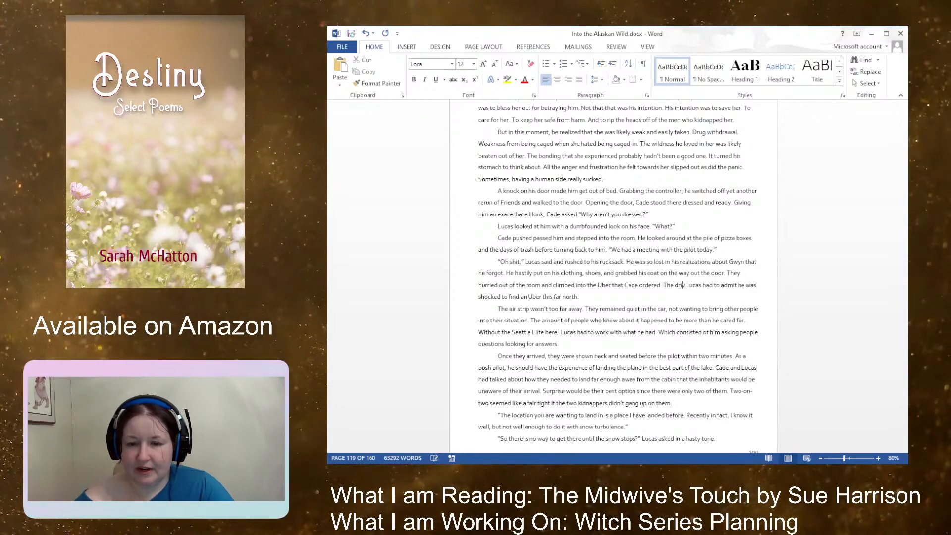
text(ok them )
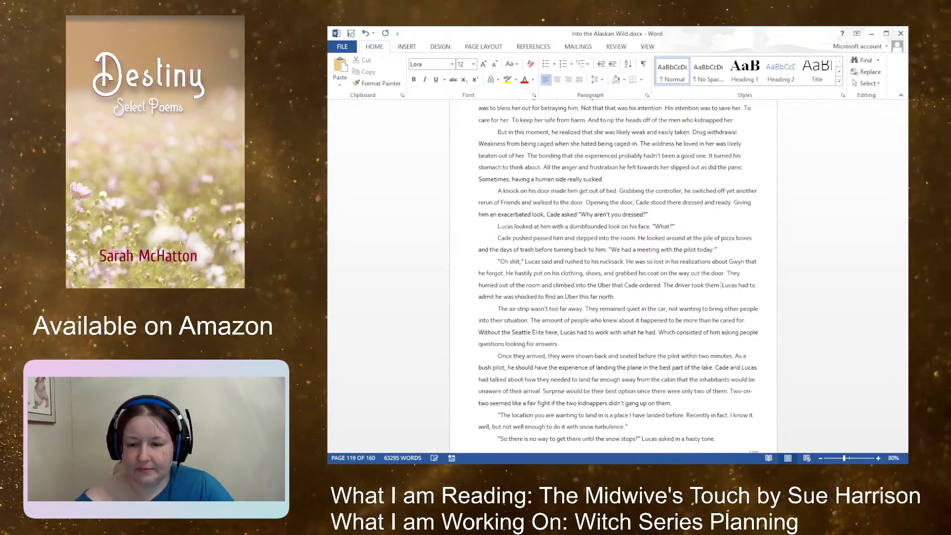
text(to a small)
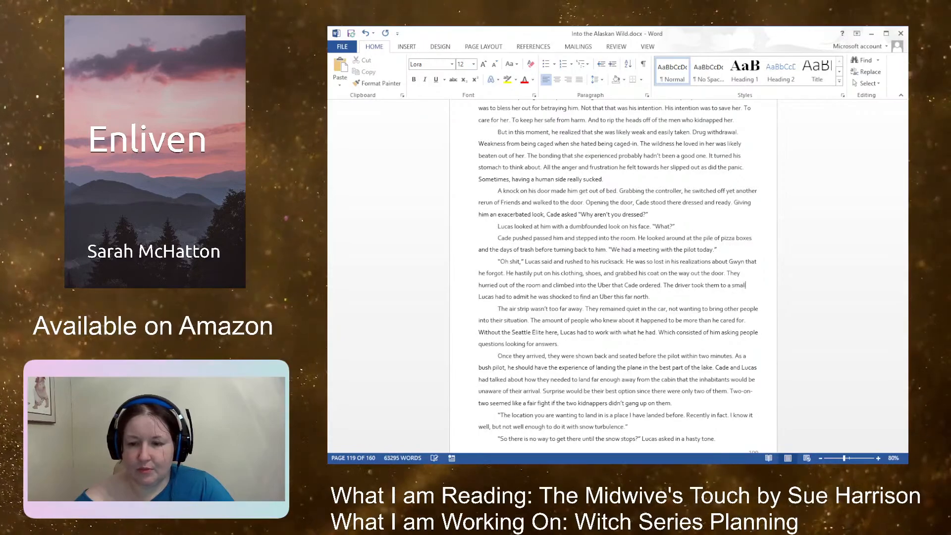
text( airstrip)
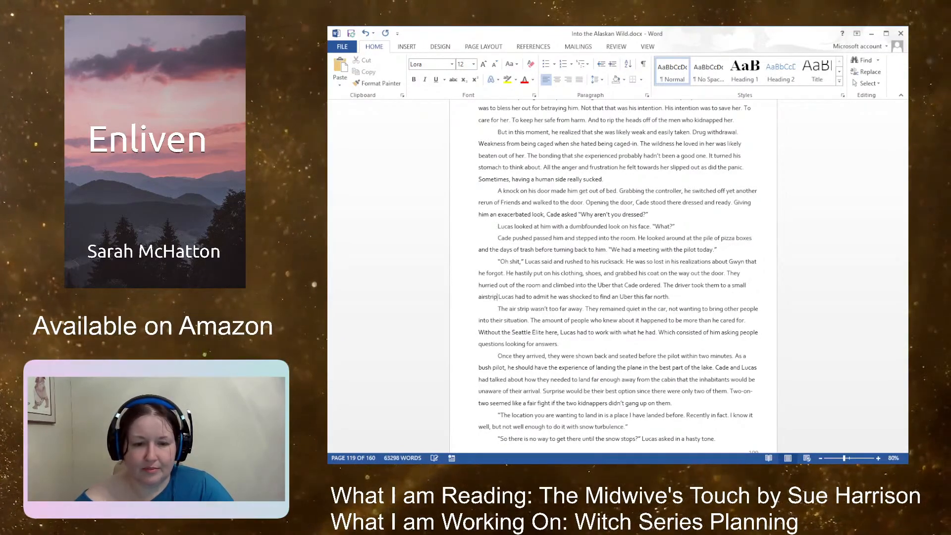
text( with a)
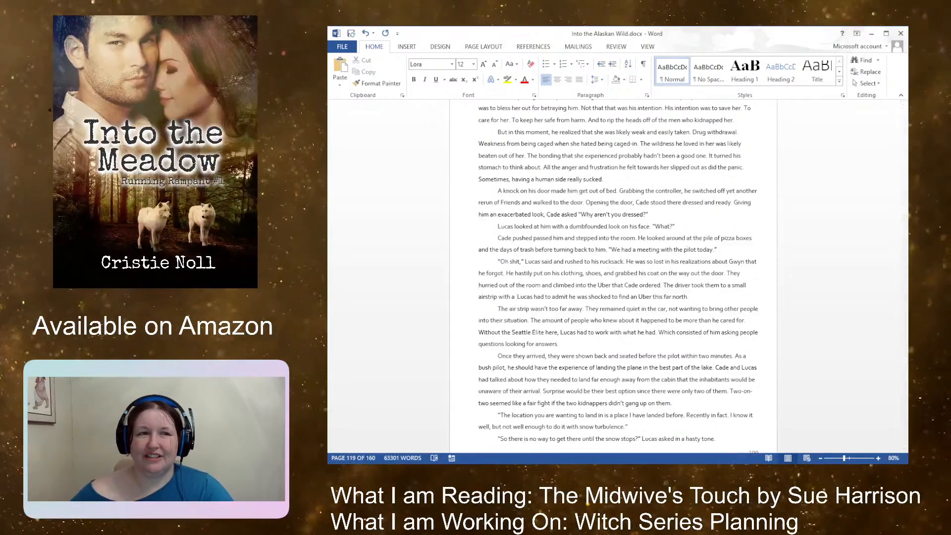
Step: Complete the airstrip sentence after "with a" by inserting "few hangars and a landing strip."
key(alt+Tab)
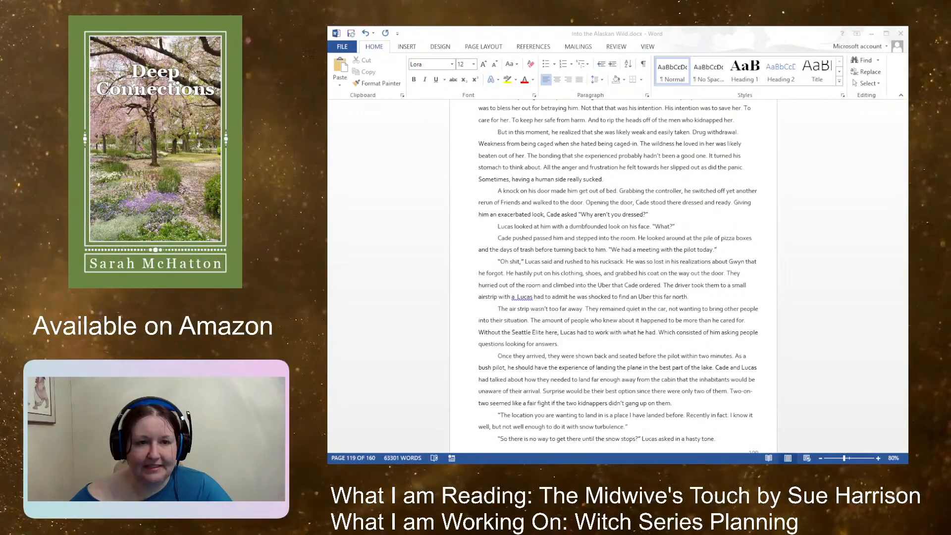
click(673, 309)
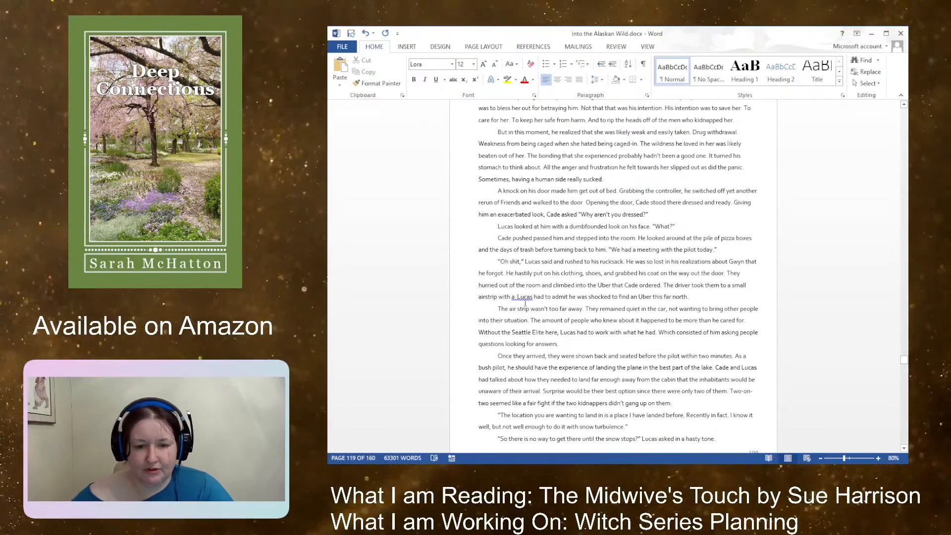
text(few hange)
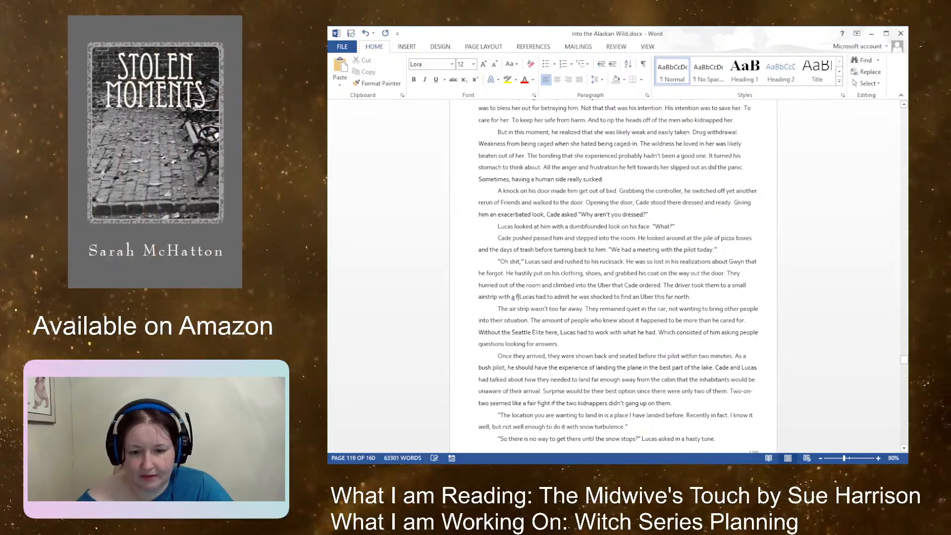
key(BackSpace)
text(ars )
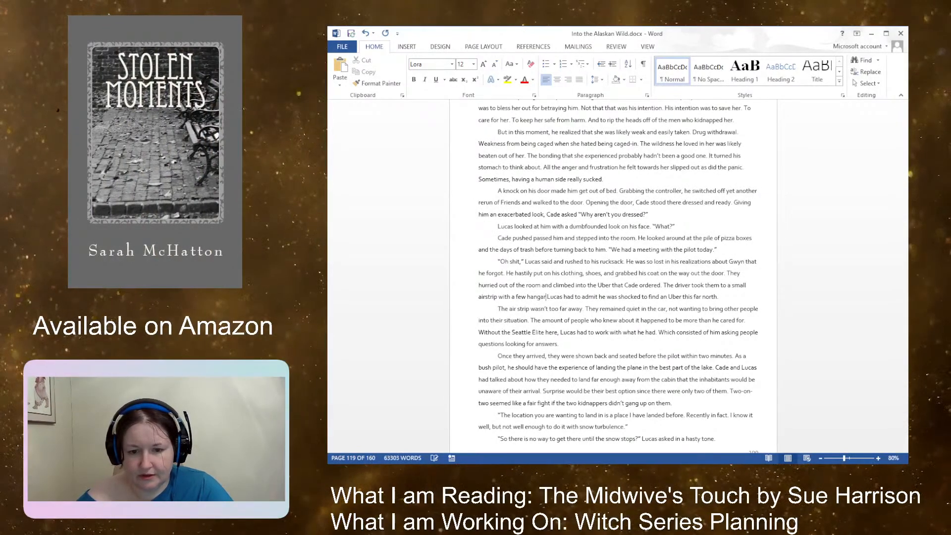
text(and a landing s)
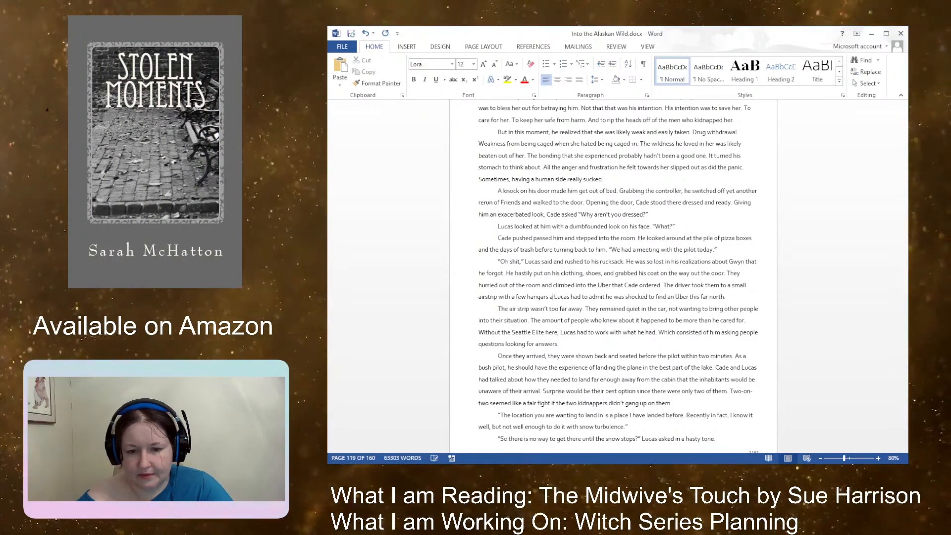
text(trip. On)
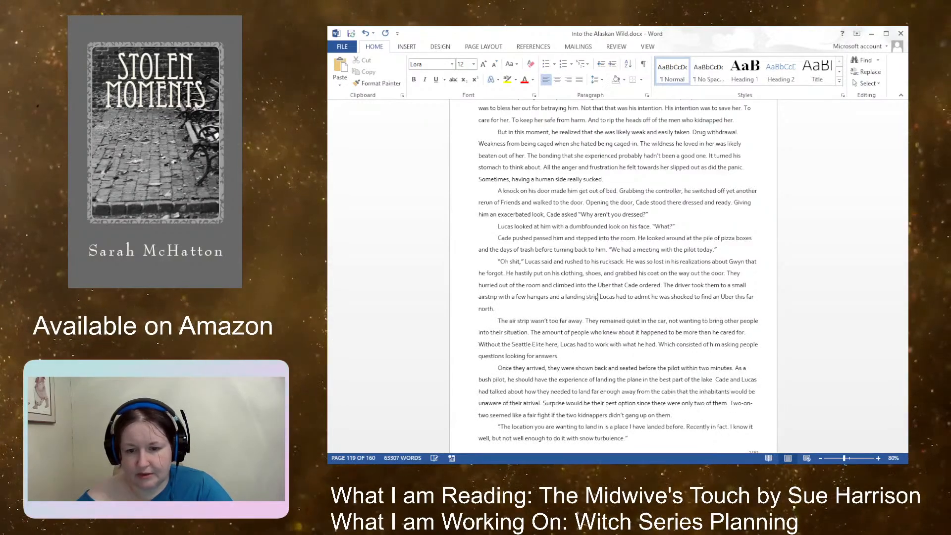
Step: Add the sentence "One hangar boasted the terminal for inbound and outbound traffic." after the landing strip sentence
text(e ah)
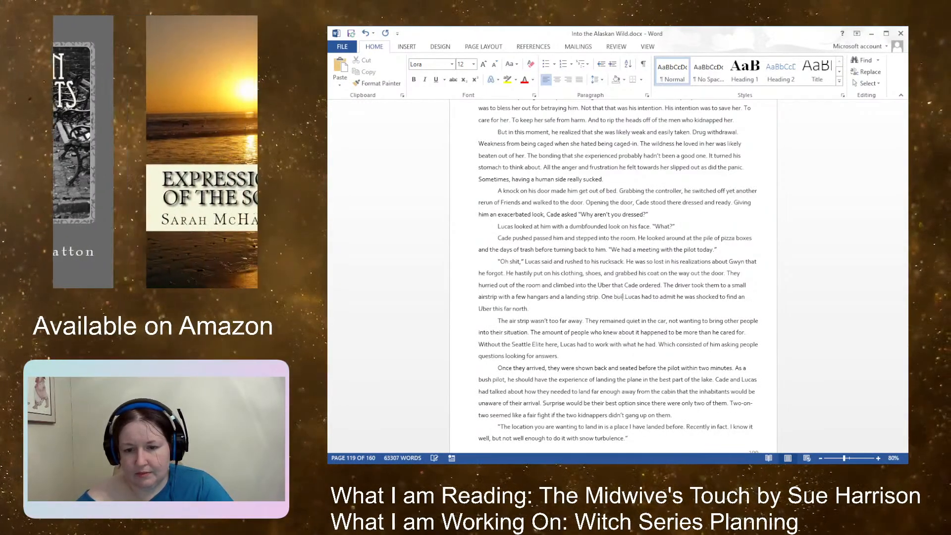
key(BackSpace)
key(BackSpace)
text(hang)
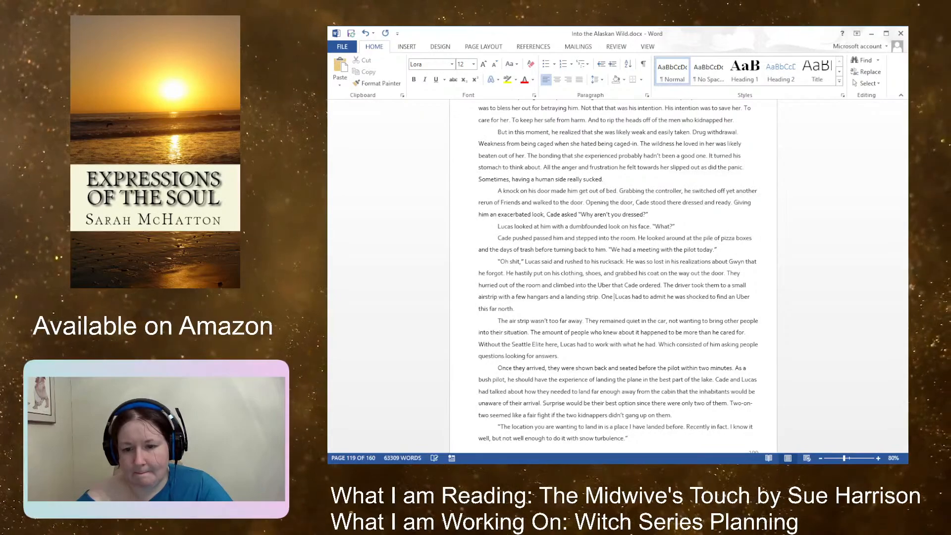
text(ar)
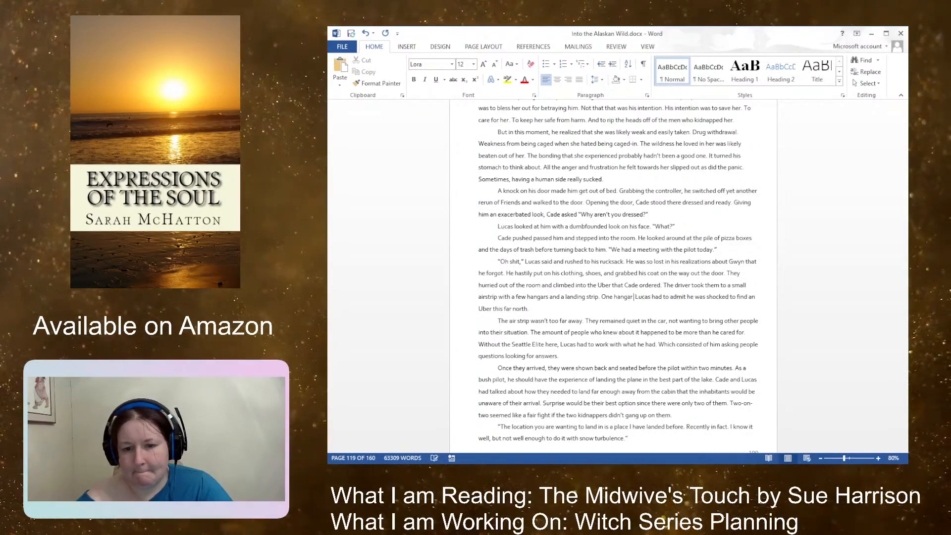
text( boasted the)
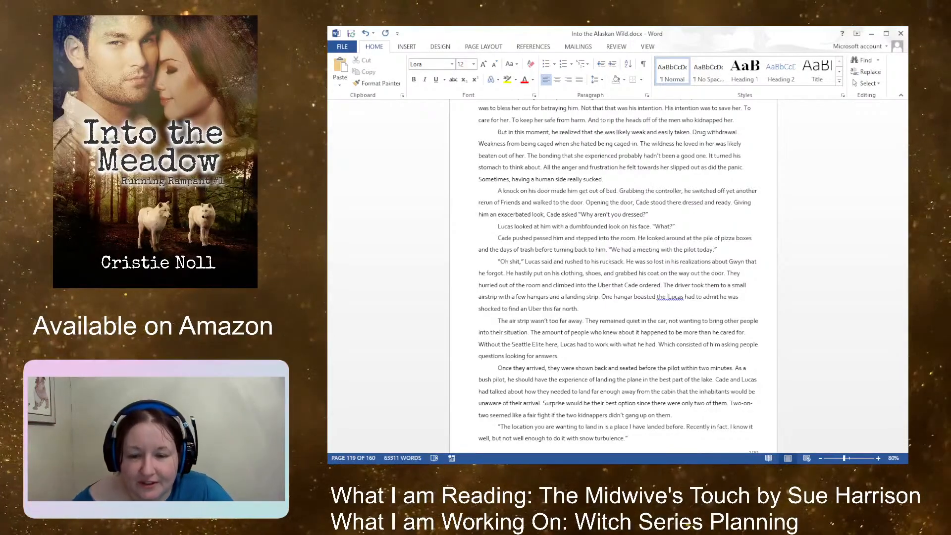
text(terminal for )
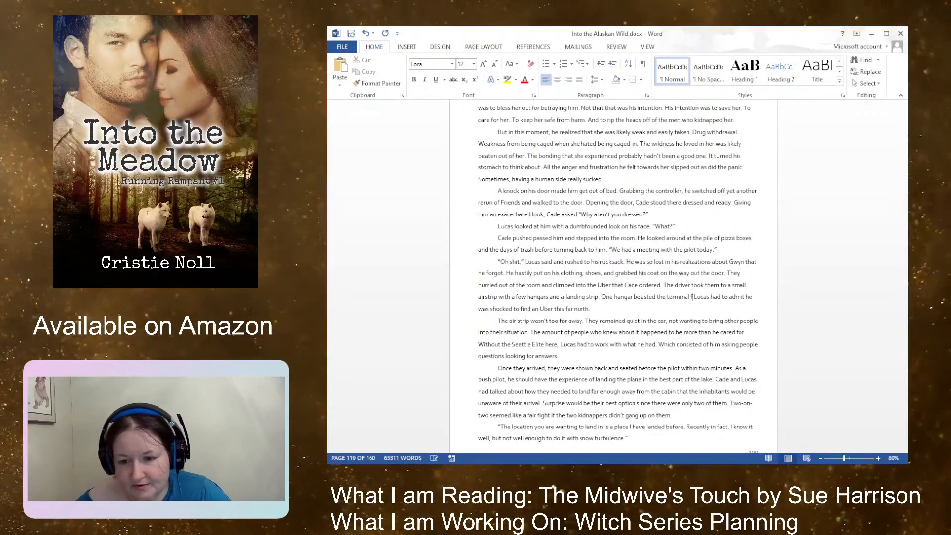
text(inbound and ou)
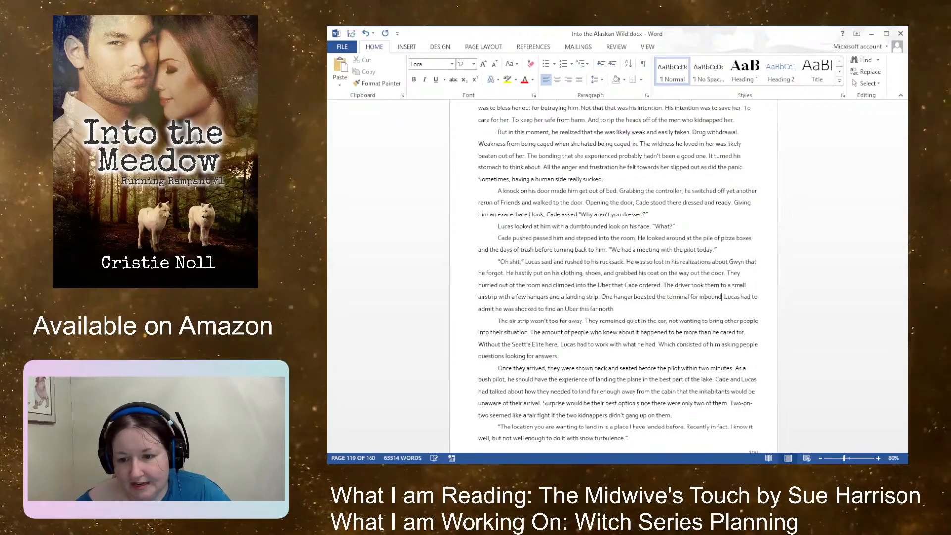
text(tbound traf)
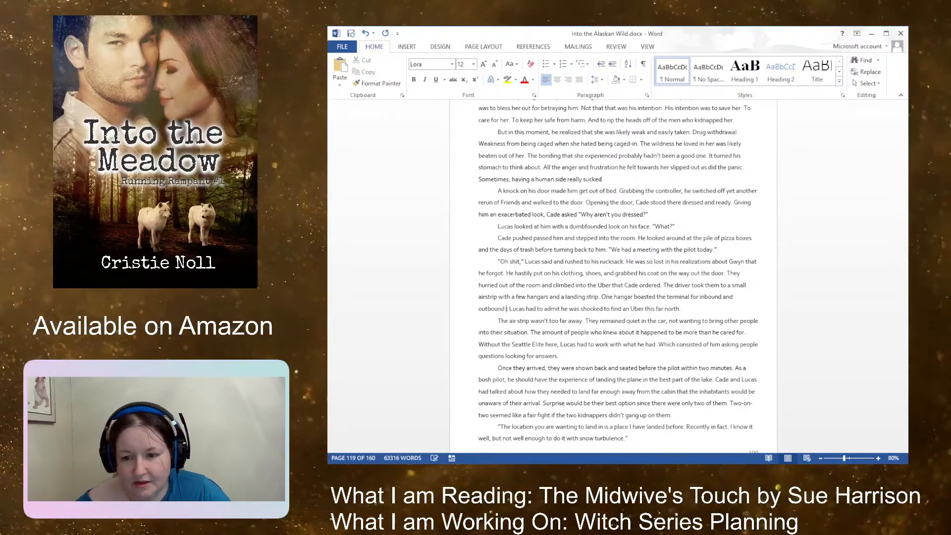
text(fic. )
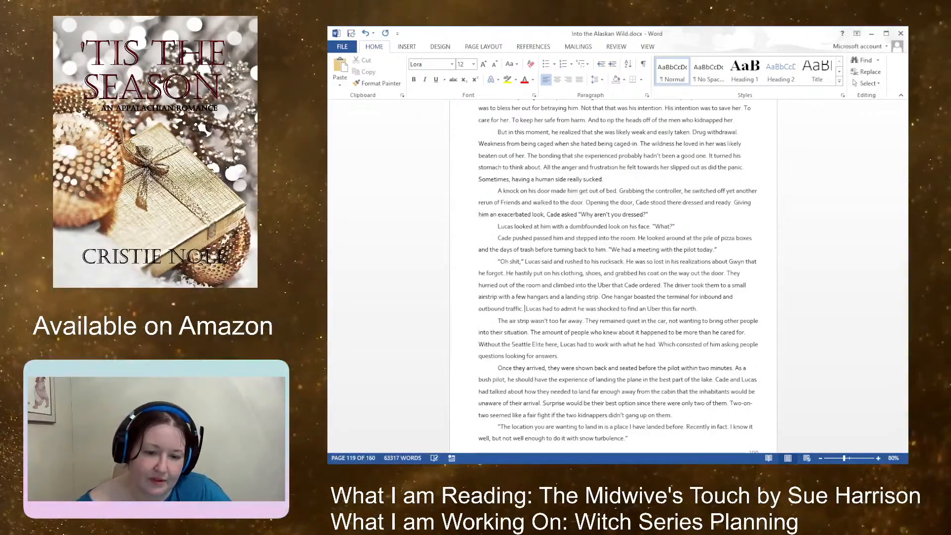
Step: Add the sentence "From the looks of the place, there was little movement." after the one about the terminal
text(From the looks of the)
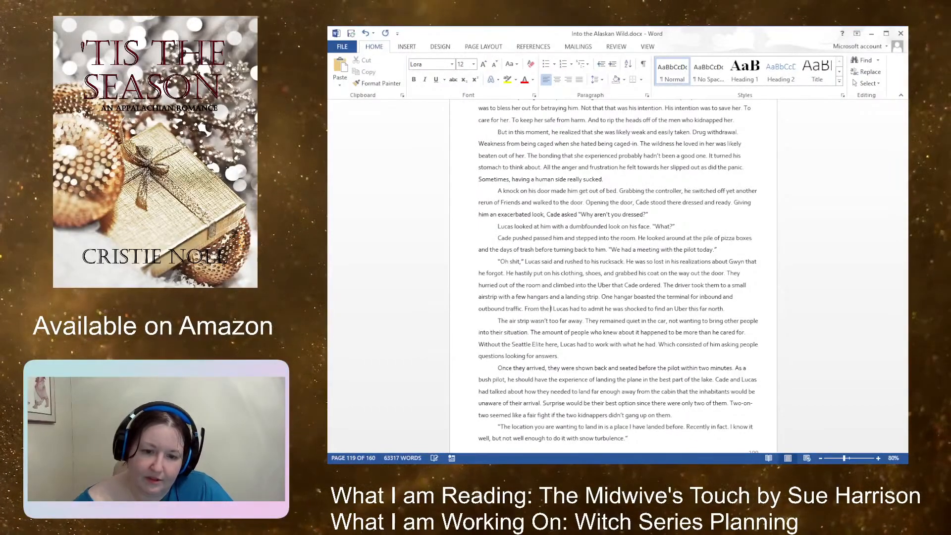
text( place, the)
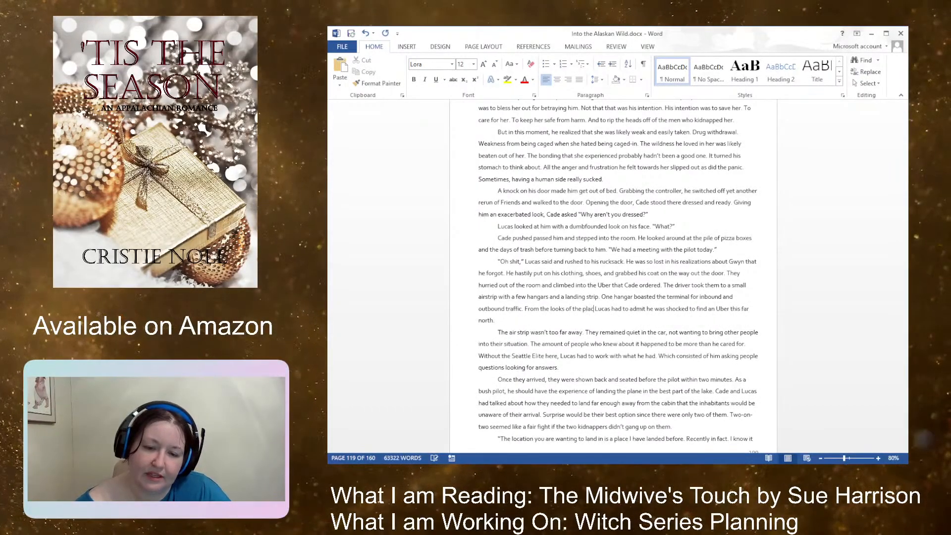
text(re was lee)
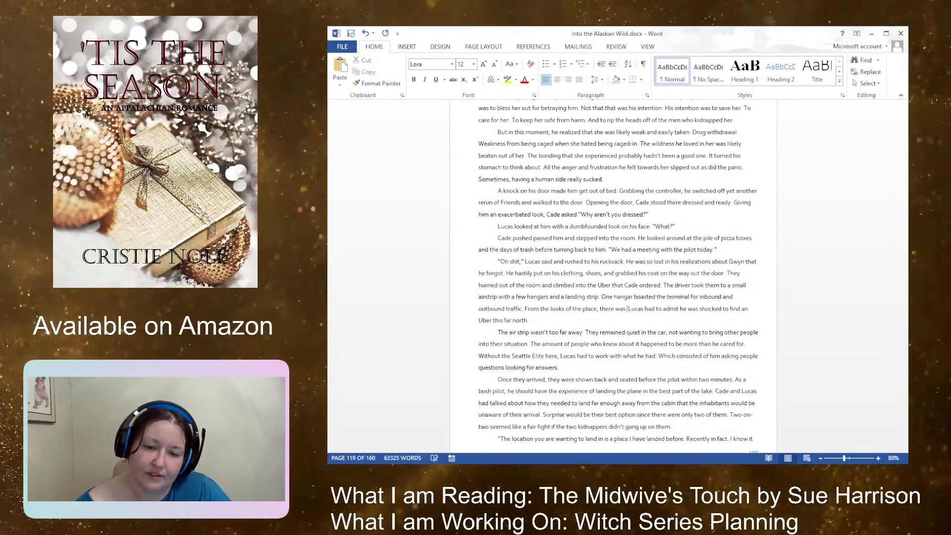
key(BackSpace)
key(BackSpace)
text(ittle)
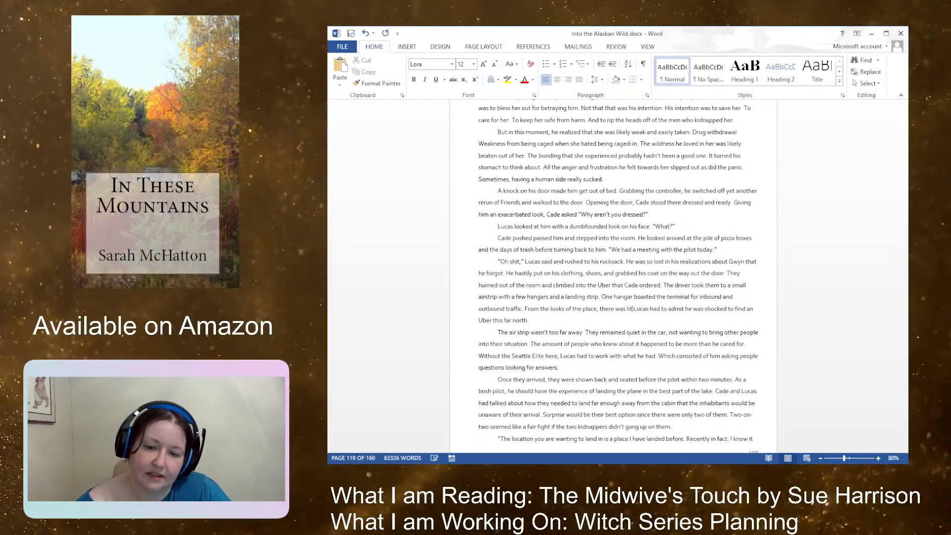
text( movement)
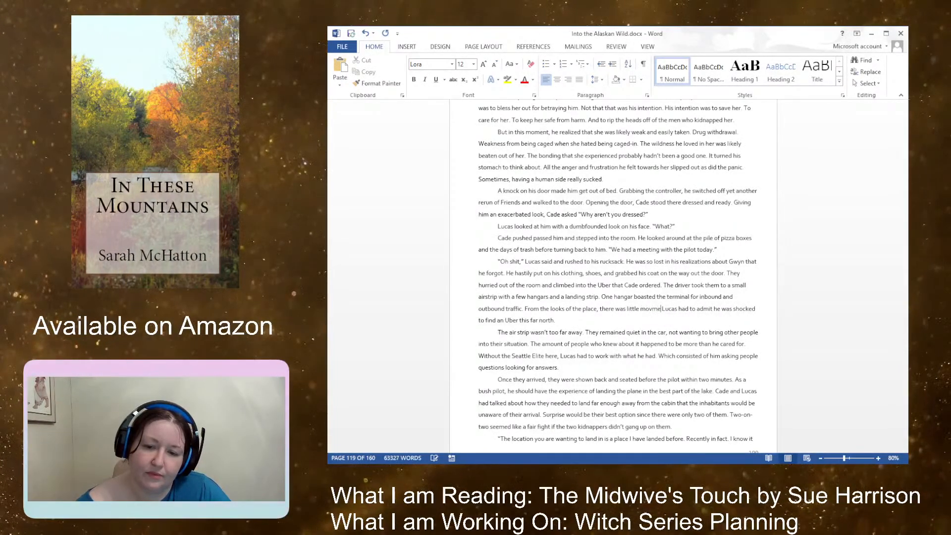
text(.)
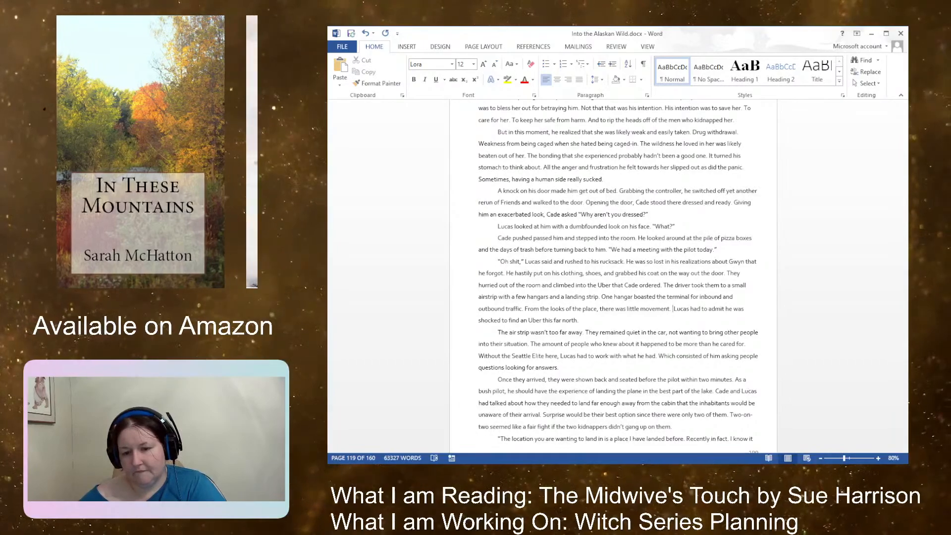
Step: Delete the sentence "Lucas had to admit he was shocked to find an Uber this far north."
key(Delete)
key(Delete)
key(Delete)
key(Delete)
key(Delete)
key(Delete)
key(Delete)
key(Delete)
key(Delete)
key(Delete)
key(Delete)
key(Delete)
key(Delete)
key(Delete)
key(Delete)
key(Delete)
key(Delete)
key(Delete)
key(Delete)
key(Delete)
key(Delete)
key(Delete)
key(Delete)
key(Delete)
key(Delete)
key(Delete)
key(Delete)
key(Delete)
key(Delete)
key(Delete)
key(Delete)
key(Delete)
key(Delete)
key(Delete)
key(Delete)
key(Delete)
key(Delete)
key(Delete)
key(Delete)
key(Delete)
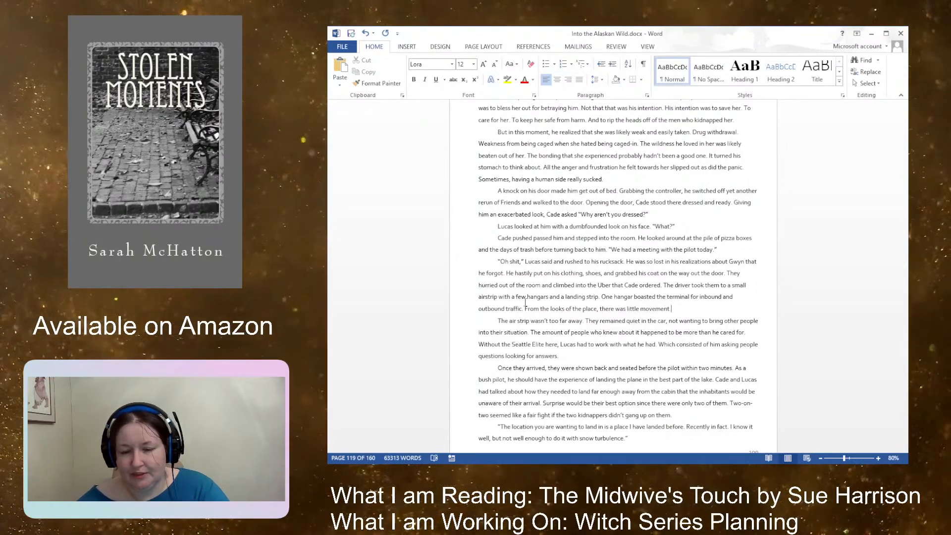
Step: Extend the "little movement" sentence with "even in the depths of tourist season."
key(BackSpace)
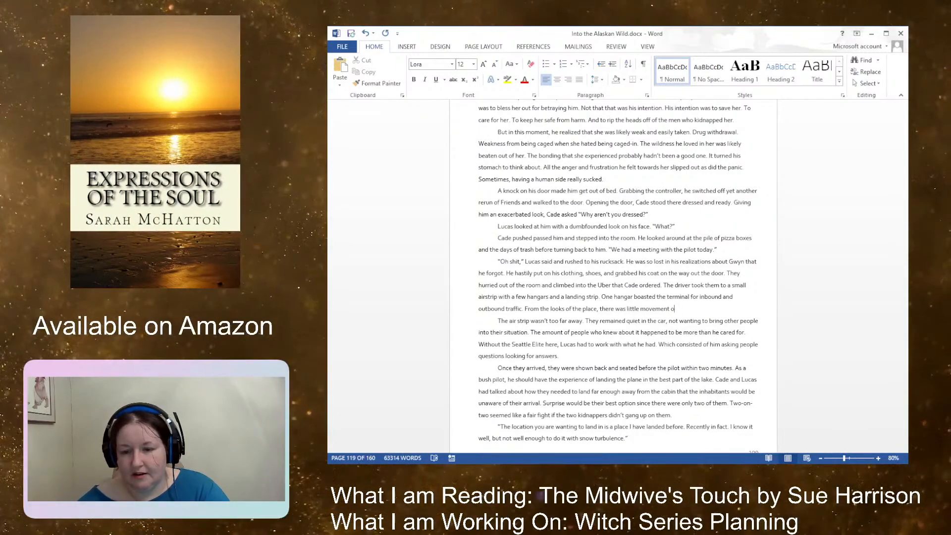
text(even in the d)
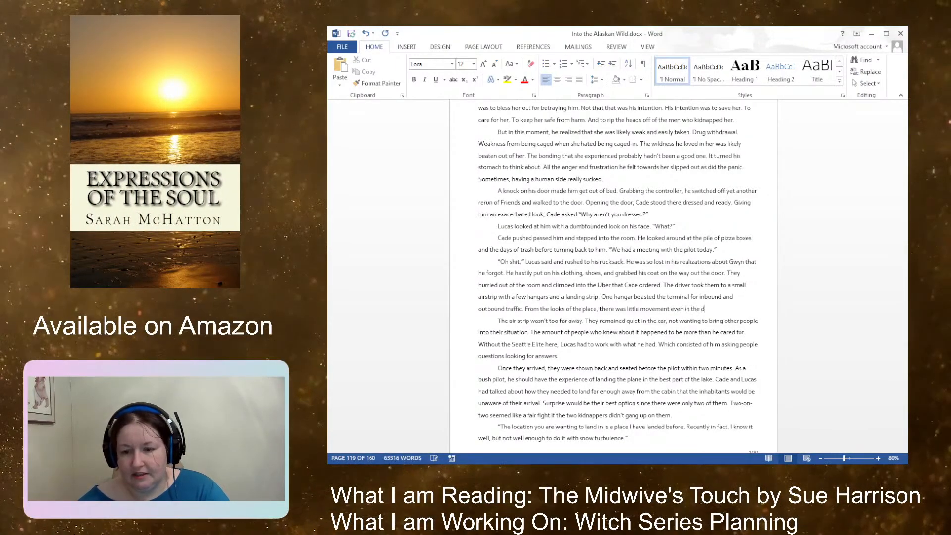
text(epths of summer)
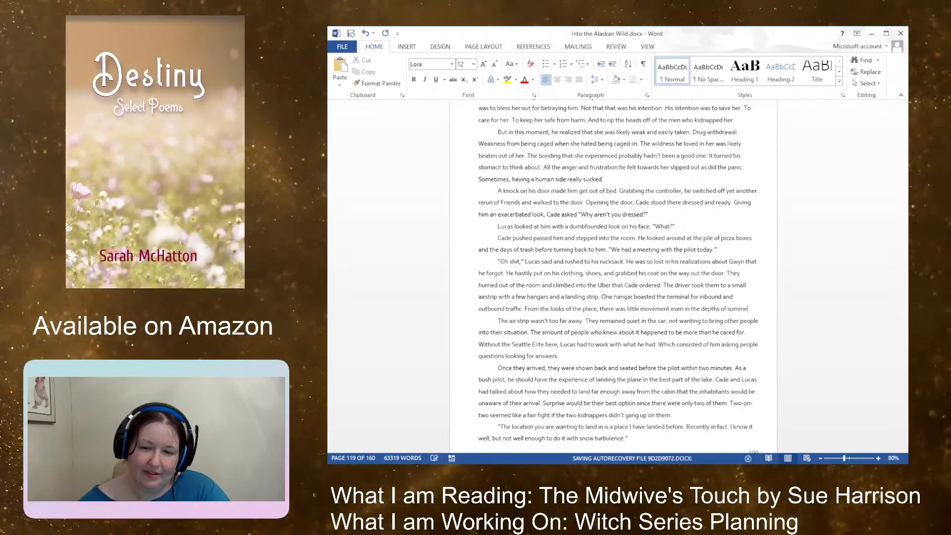
key(BackSpace)
key(BackSpace)
key(BackSpace)
key(BackSpace)
key(BackSpace)
text(tourist season.)
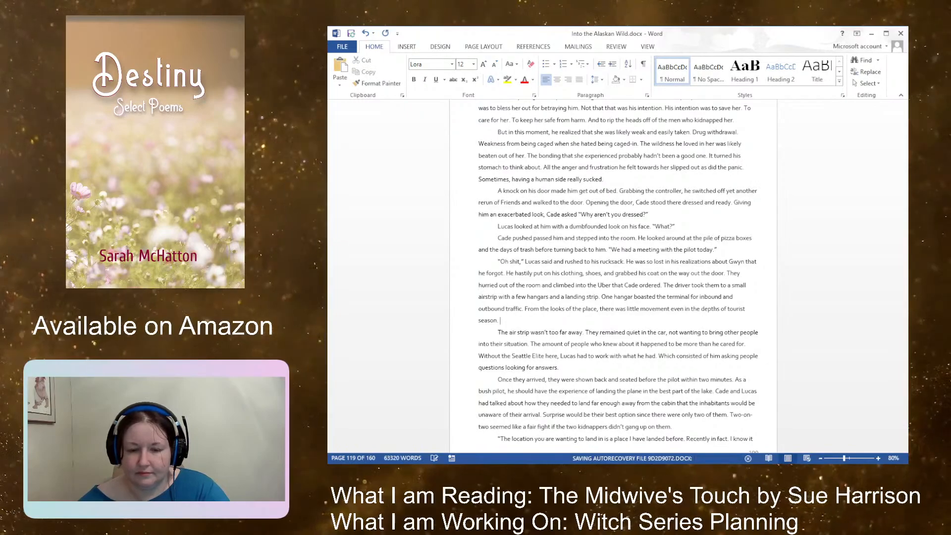
Step: Continue the paragraph with "A few rough looking men were gathered near an airplane"
text( A r)
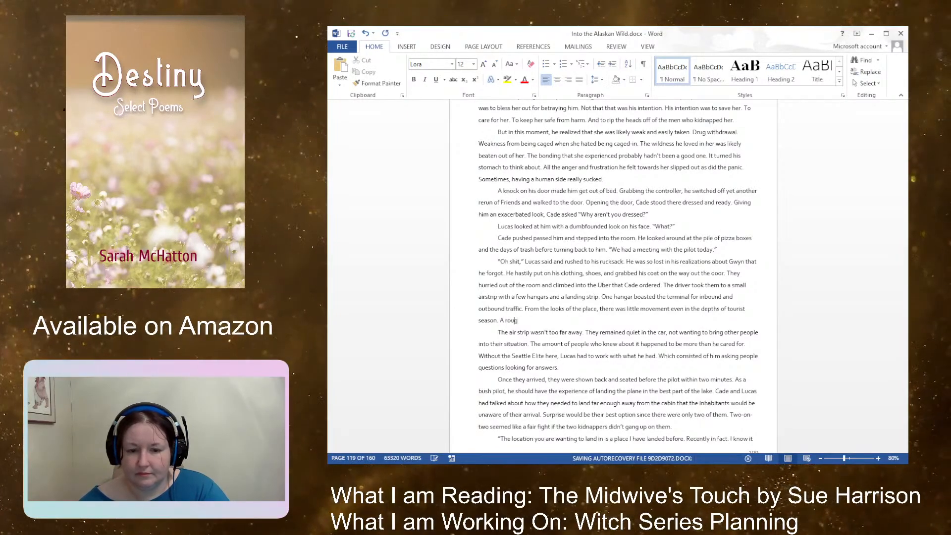
key(BackSpace)
text(few)
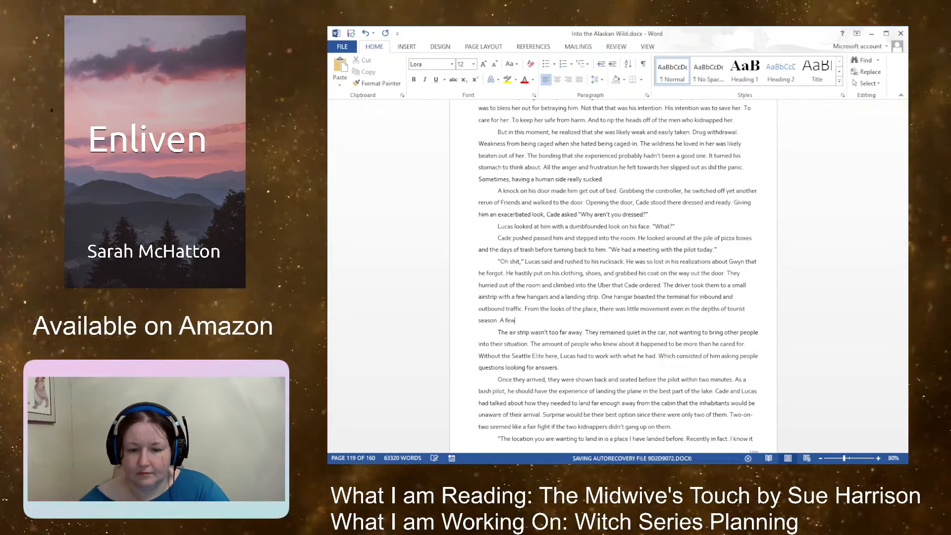
text( rough looking men were)
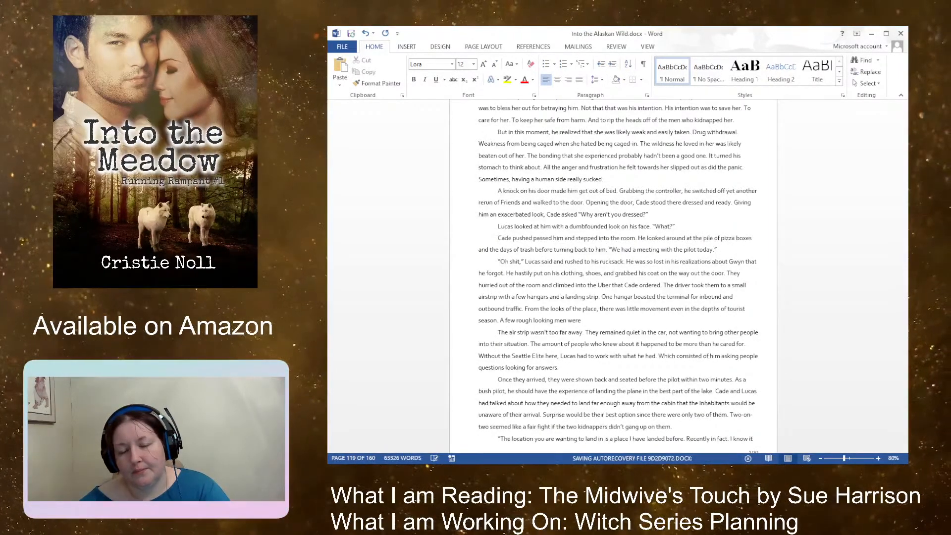
text(gathered near )
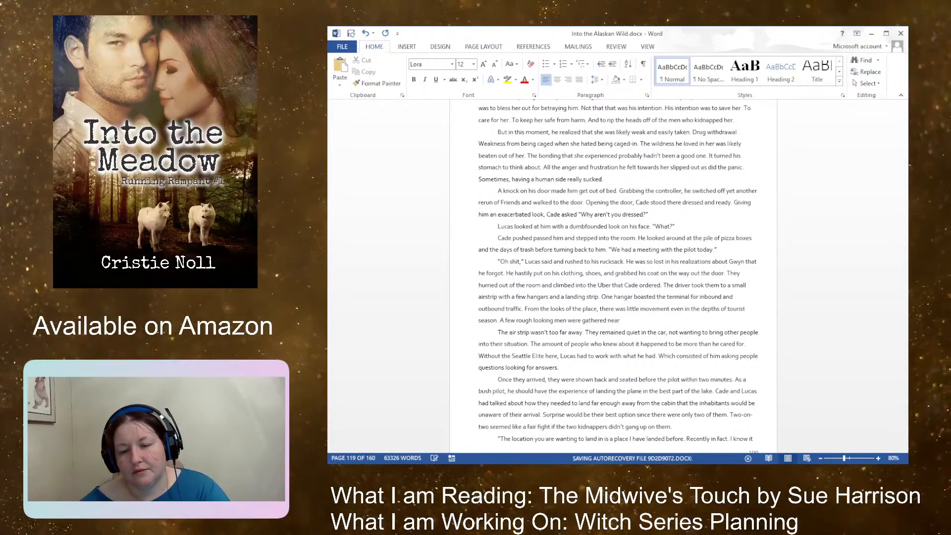
text(an airplane)
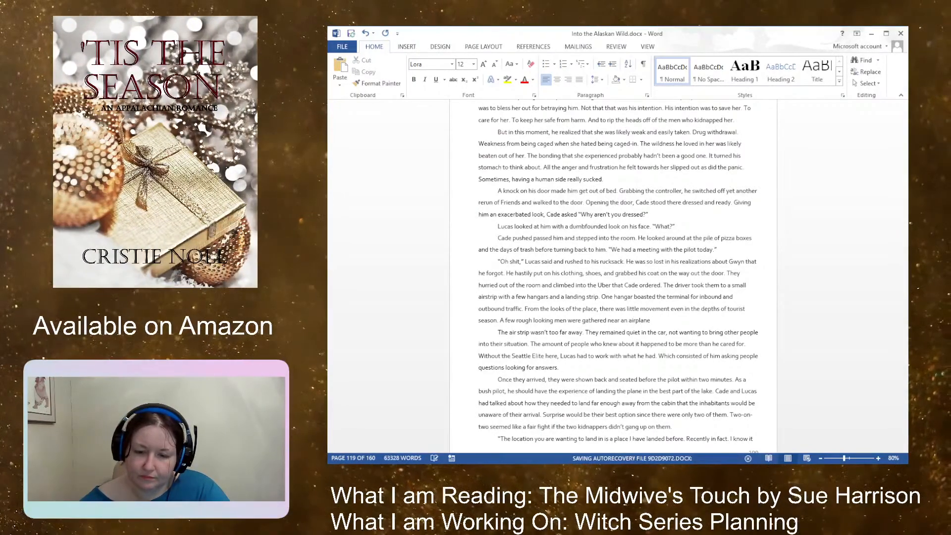
Step: Replace "an airplane" with "a two-seat airplane" and end the sentence with a period
key(BackSpace)
key(BackSpace)
key(BackSpace)
key(BackSpace)
key(BackSpace)
key(BackSpace)
key(BackSpace)
key(BackSpace)
key(BackSpace)
key(BackSpace)
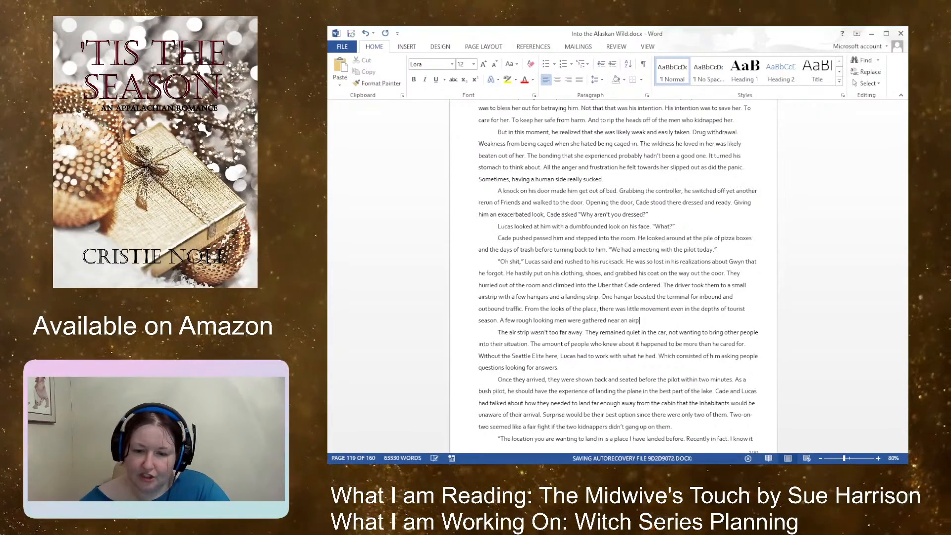
text(two-seat)
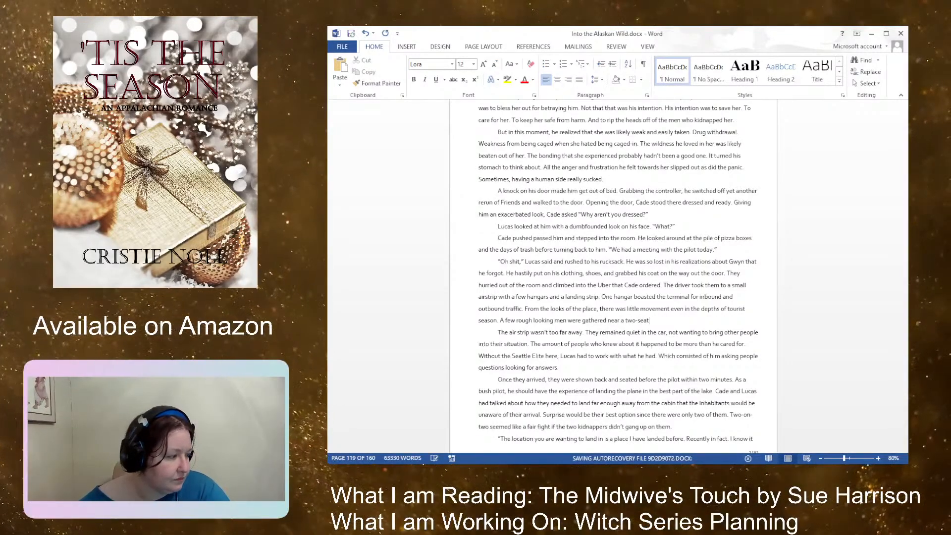
text( airplane)
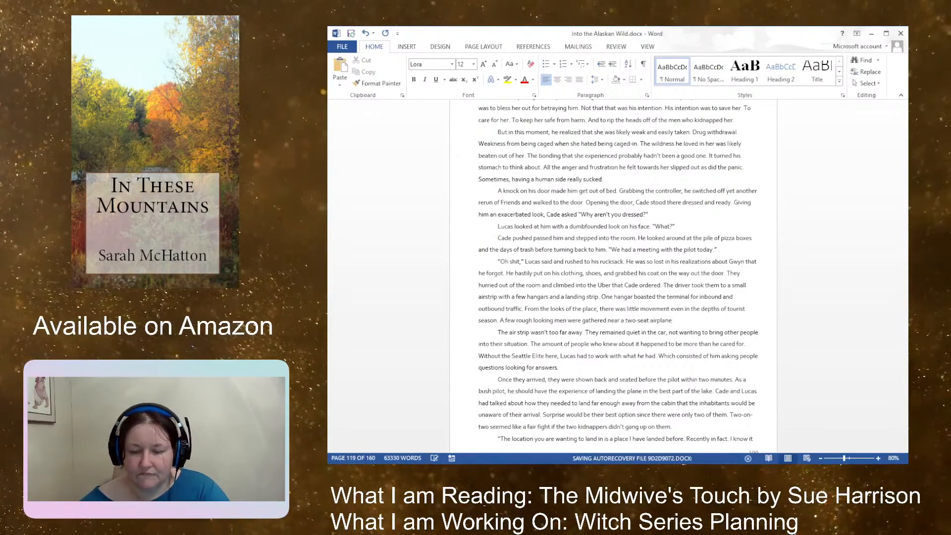
text(.)
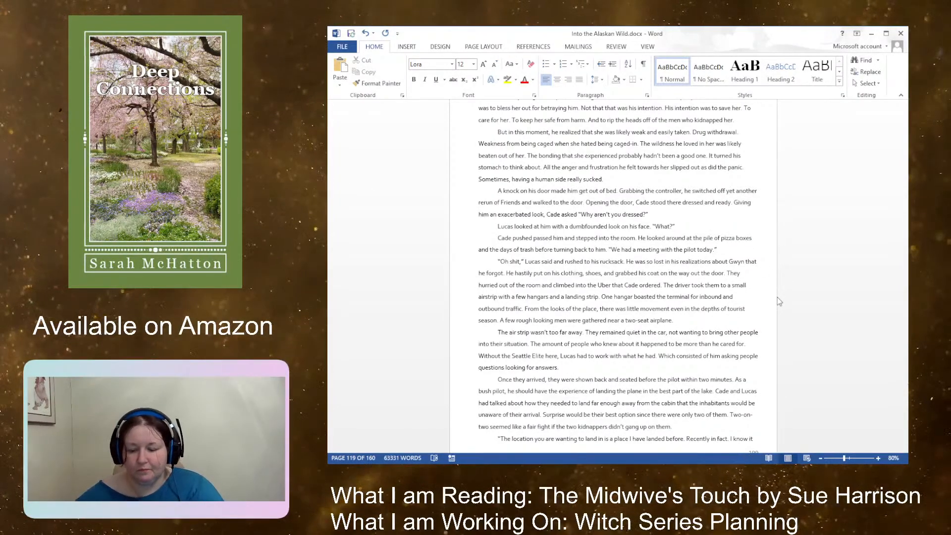
Step: Start a new paragraph after the "two-seat airplane" sentence with "Giving that Lucas was in charge of the situation"
key(Return)
text(Giving th)
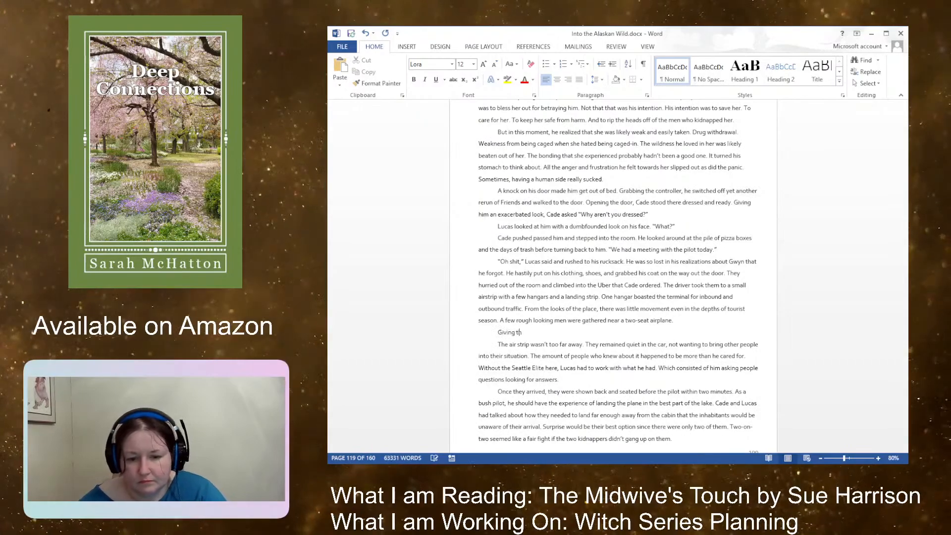
text(at Lucas was in charge of the istu)
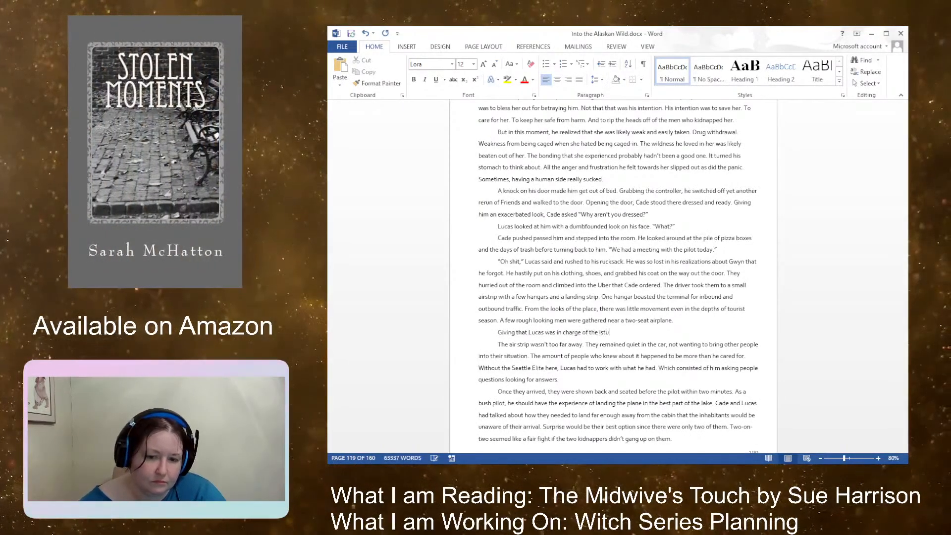
key(BackSpace)
key(BackSpace)
key(BackSpace)
key(BackSpace)
text(situation)
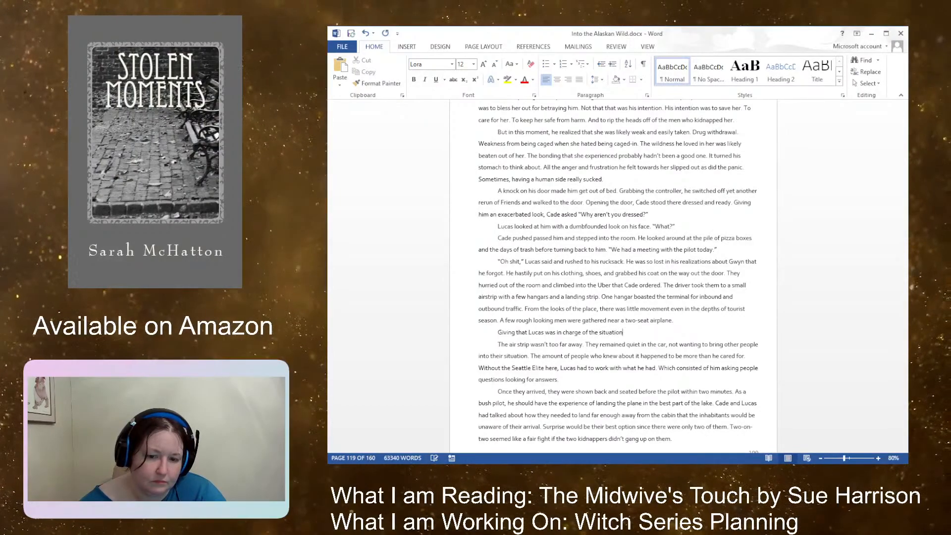
Step: Continue the new paragraph's opening sentence with ", per Cade's request, he"
text(, he)
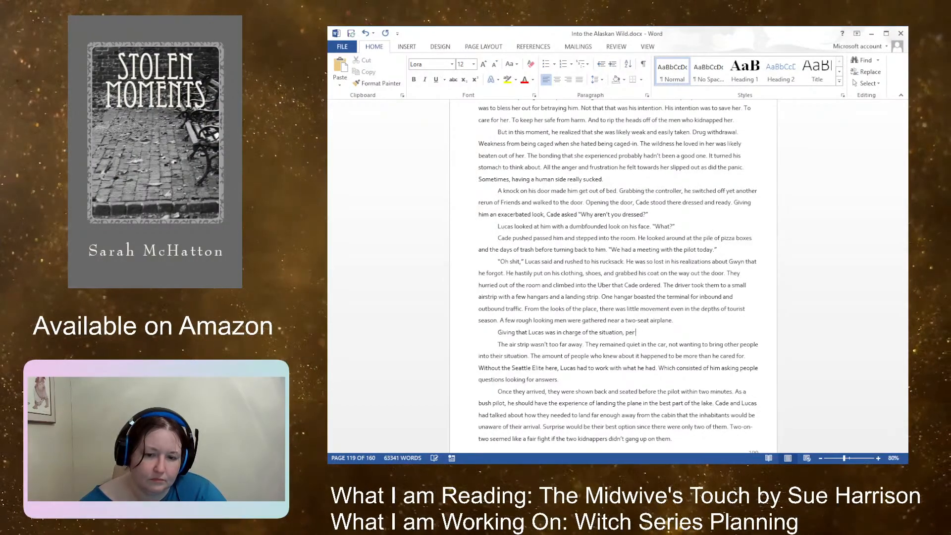
key(BackSpace)
key(BackSpace)
key(BackSpace)
key(BackSpace)
text(, he)
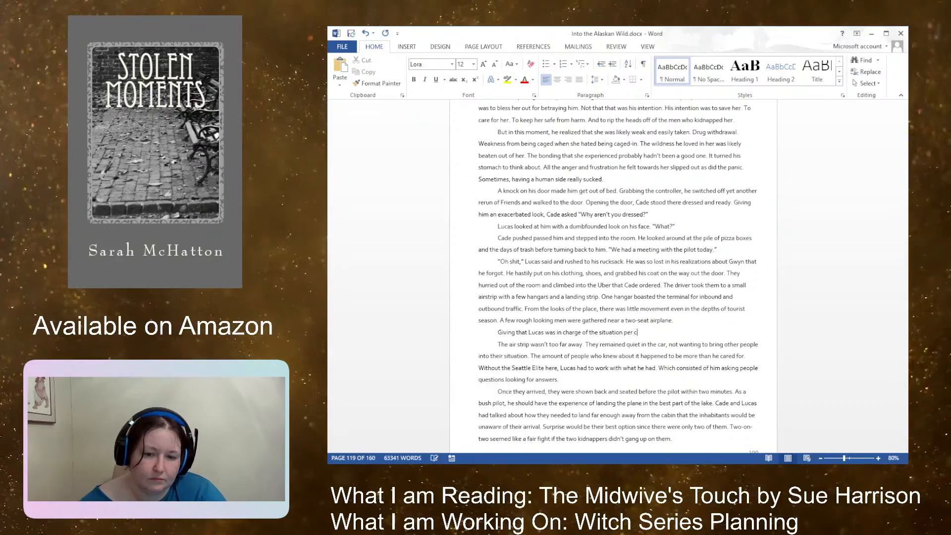
key(BackSpace)
key(BackSpace)
key(BackSpace)
key(BackSpace)
text(, per Cas)
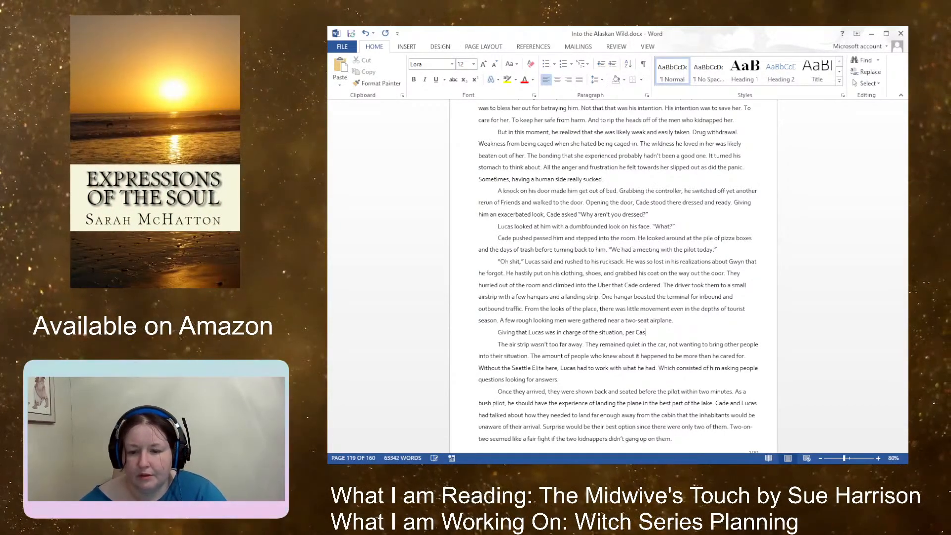
key(BackSpace)
text(de's request, he)
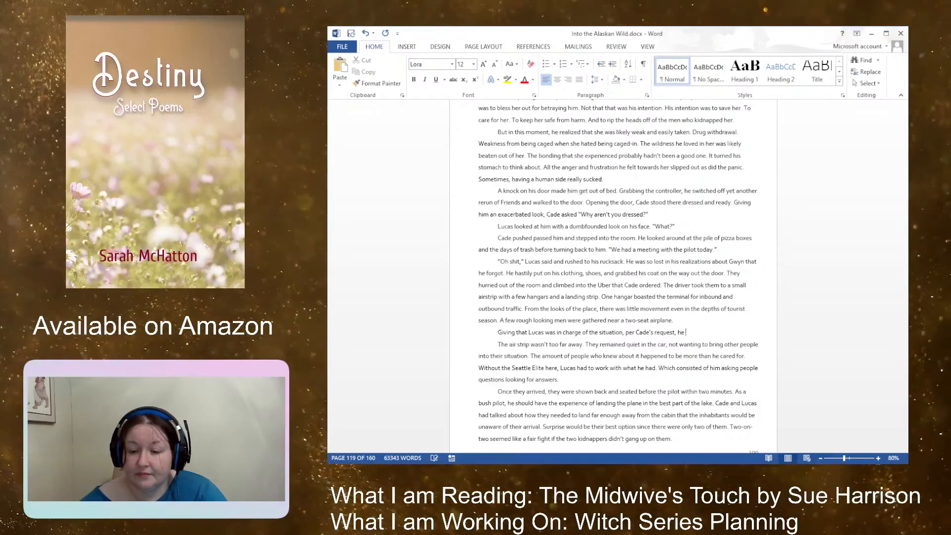
Step: Continue the sentence with "took the small amount time he had left"
text(took the tim)
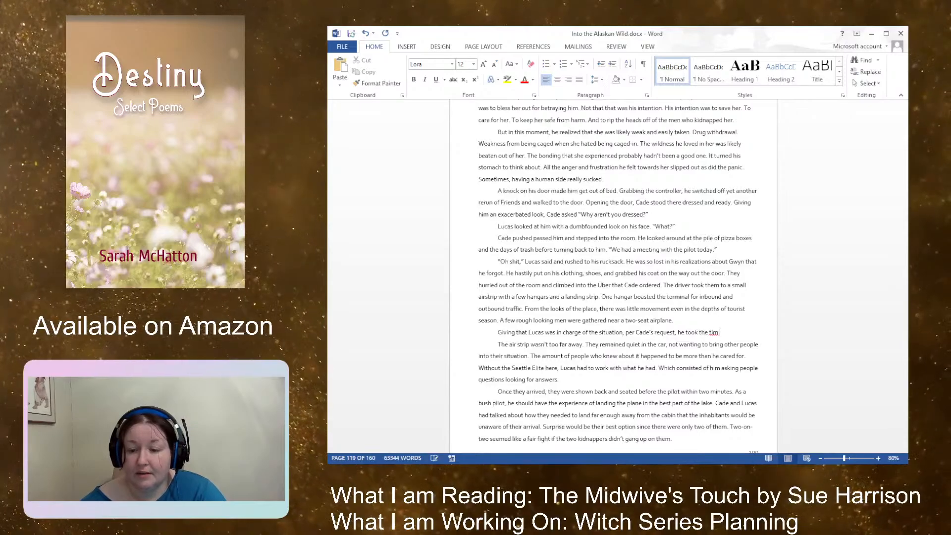
key(BackSpace)
text(e time)
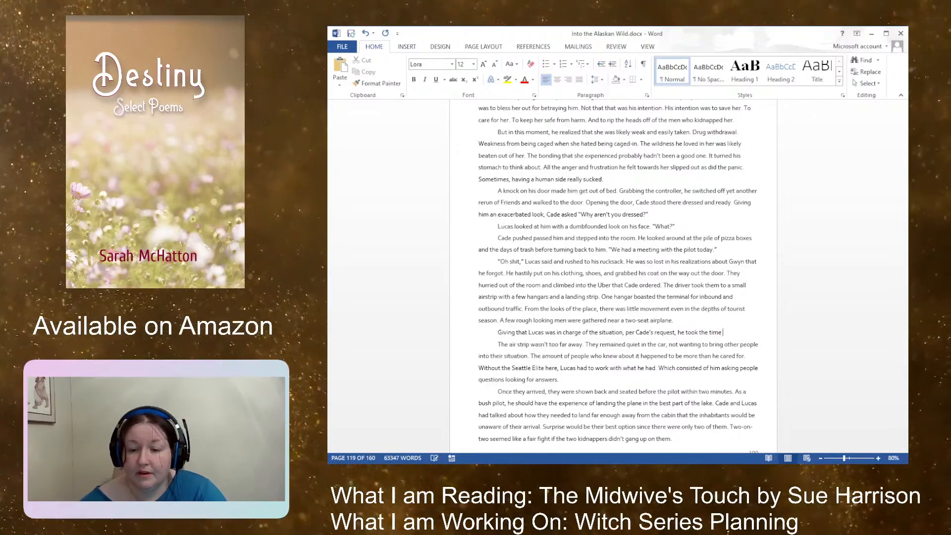
key(BackSpace)
key(BackSpace)
key(BackSpace)
key(BackSpace)
key(BackSpace)
key(BackSpace)
key(BackSpace)
key(BackSpace)
key(BackSpace)
key(BackSpace)
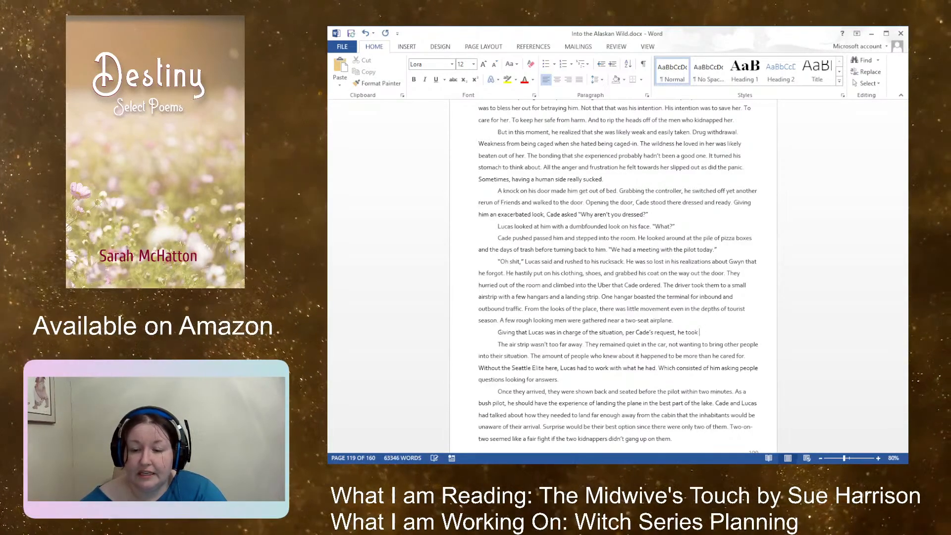
text(the sme)
key(BackSpace)
text(all )
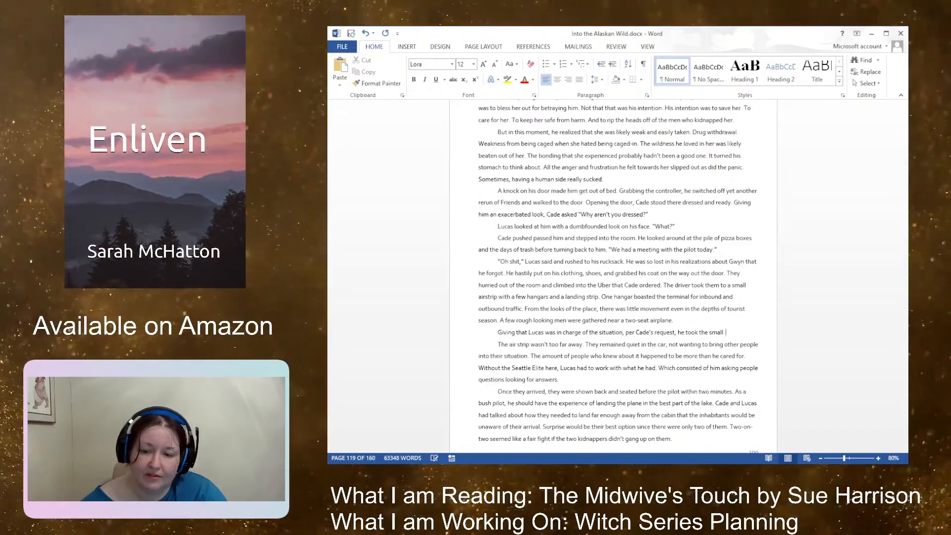
text(amount t)
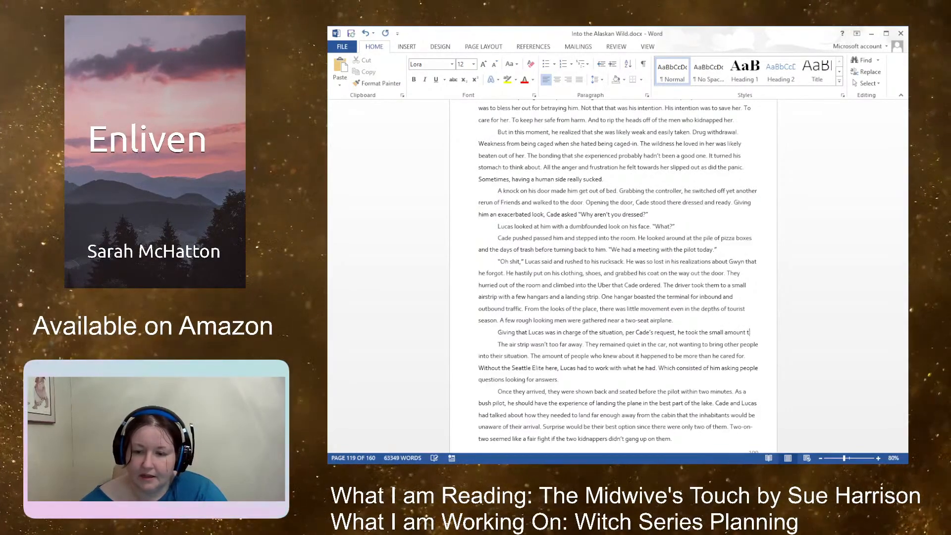
text(ime he had left )
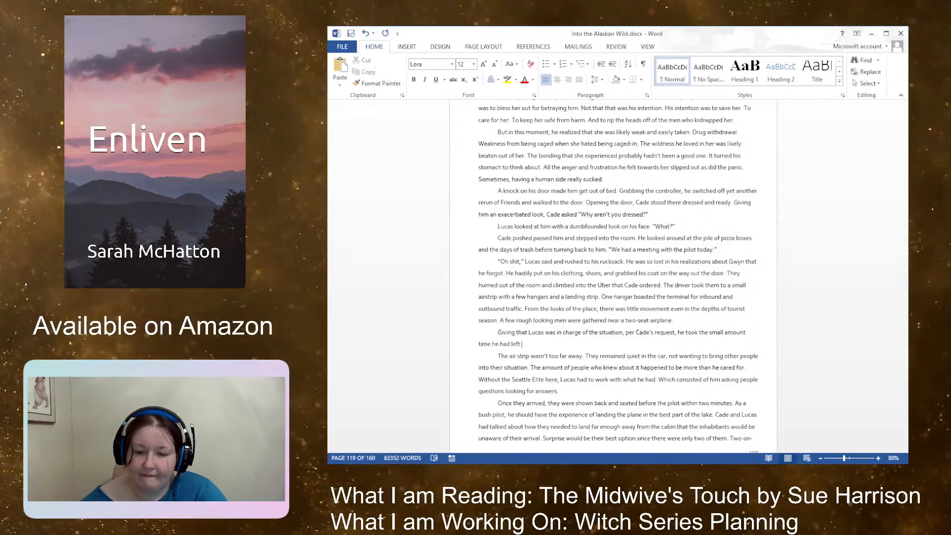
Step: Finish the sentence with "trying to think about the questions he wanted to pose."
text(t)
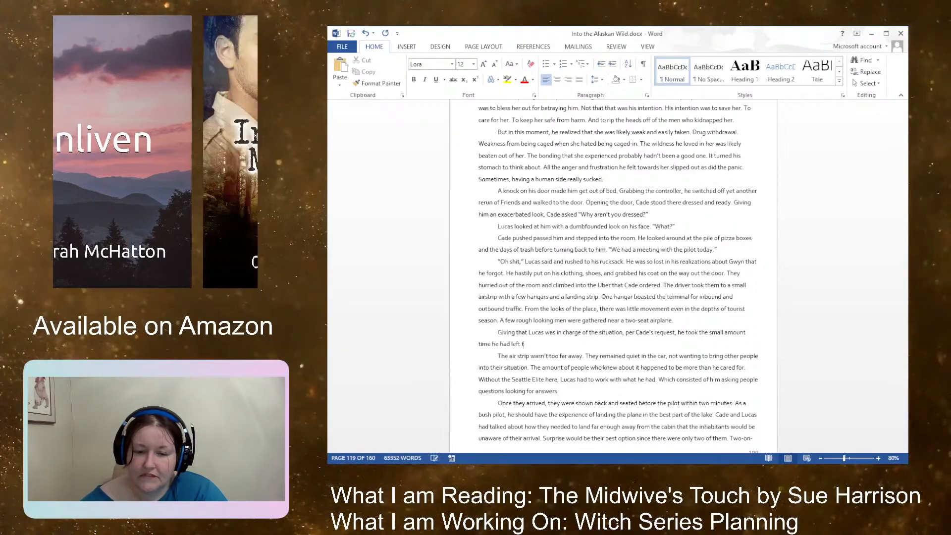
text(rying to think )
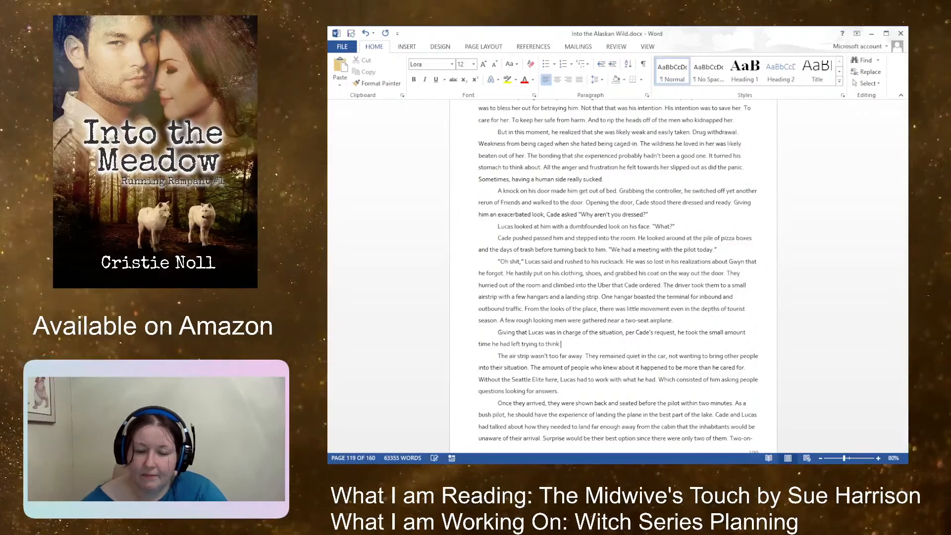
text(about the que)
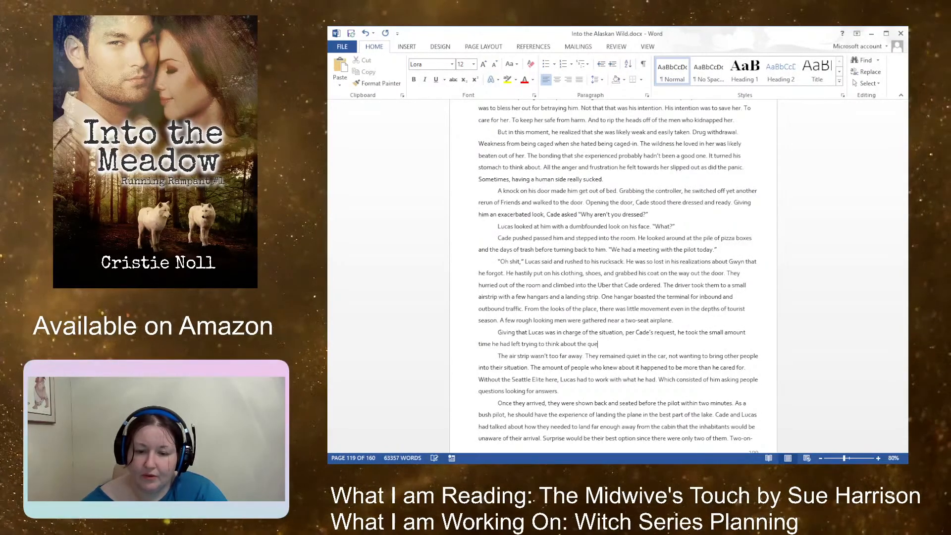
text(stions he wanted to)
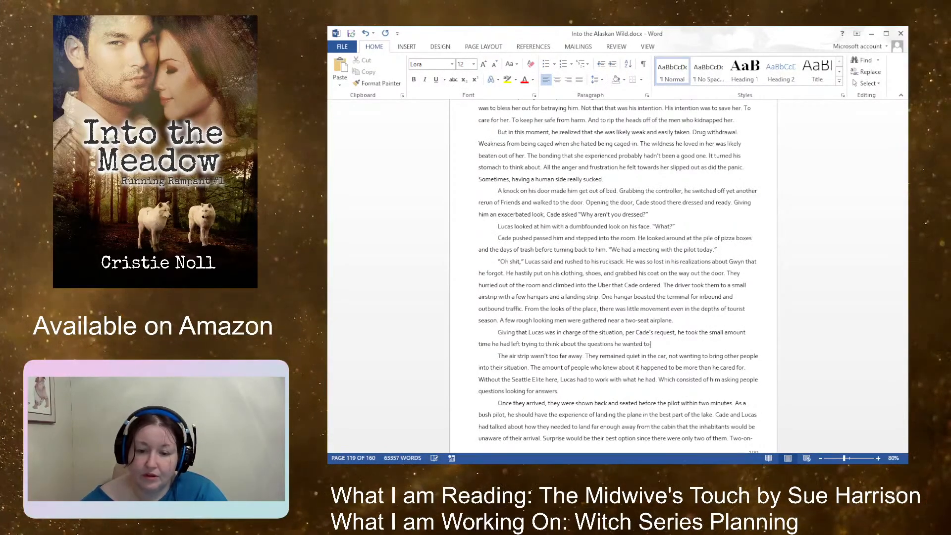
text( pose.)
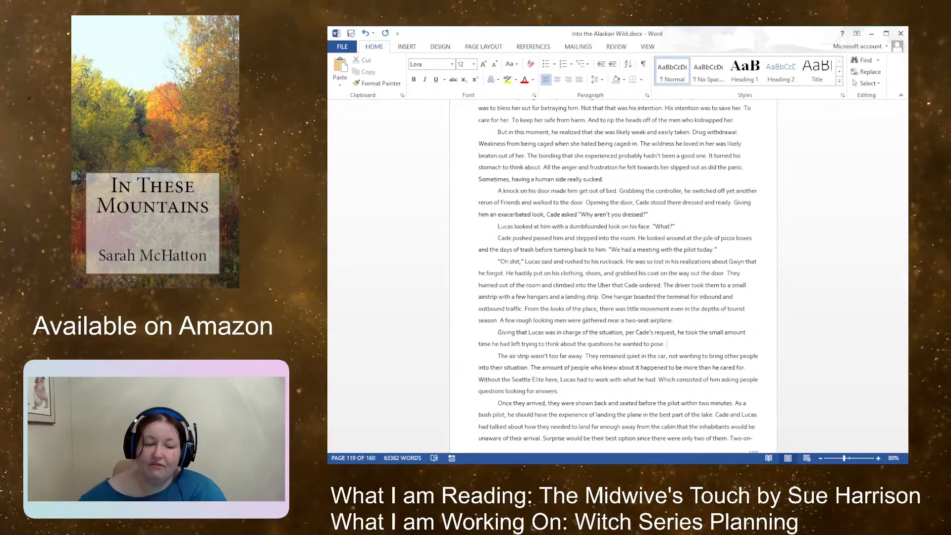
Step: Replace "the questions he wanted to pose." with "how to get what he wanted"
scroll(729, 297, down, 4)
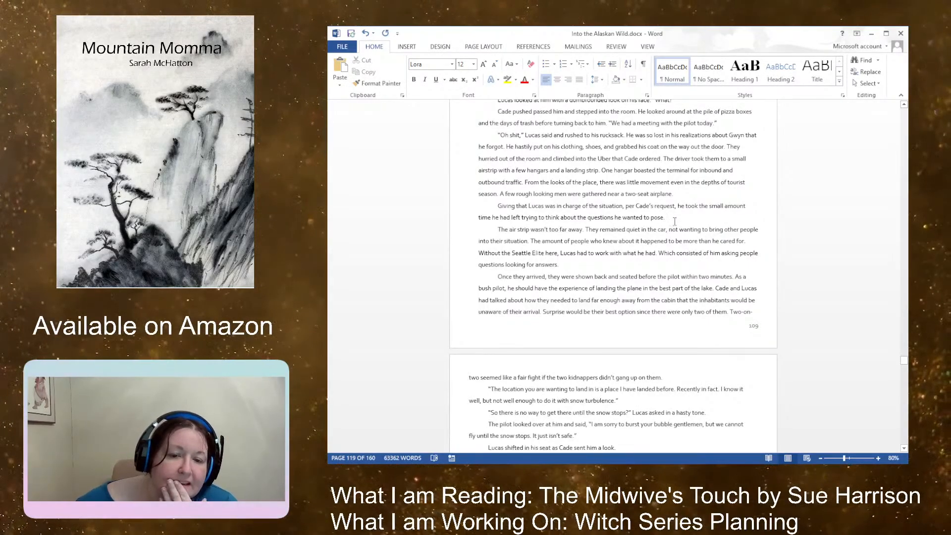
drag(670, 220, 585, 222)
key(BackSpace)
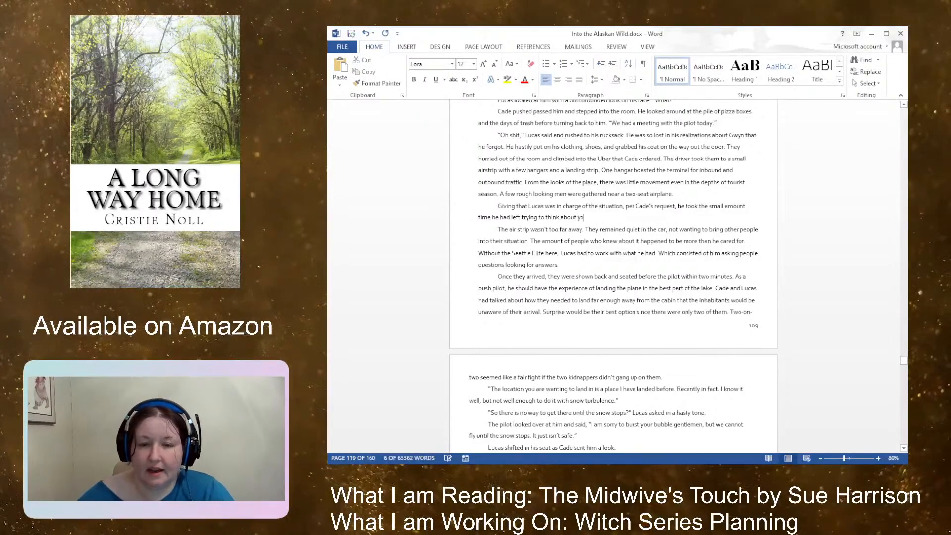
text(how to get what hew)
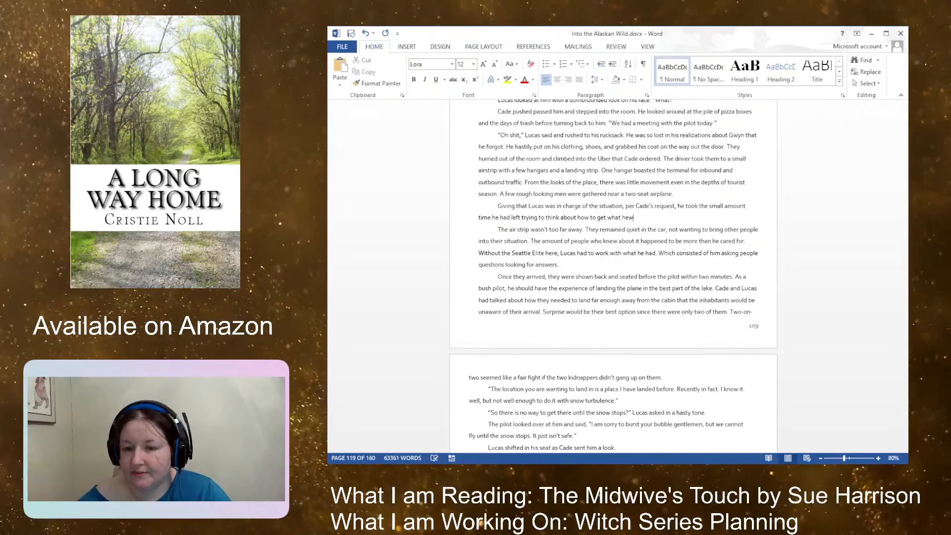
key(BackSpace)
text(wanted)
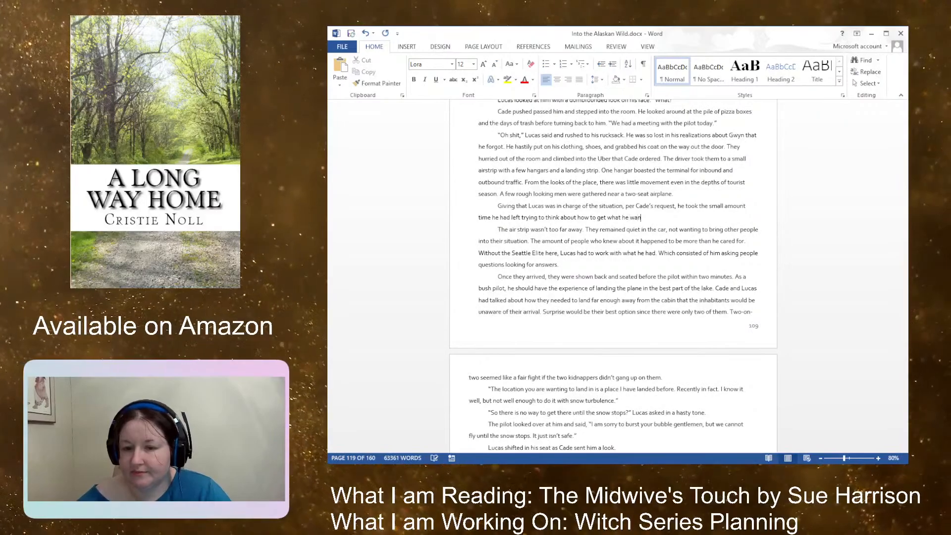
key(BackSpace)
key(BackSpace)
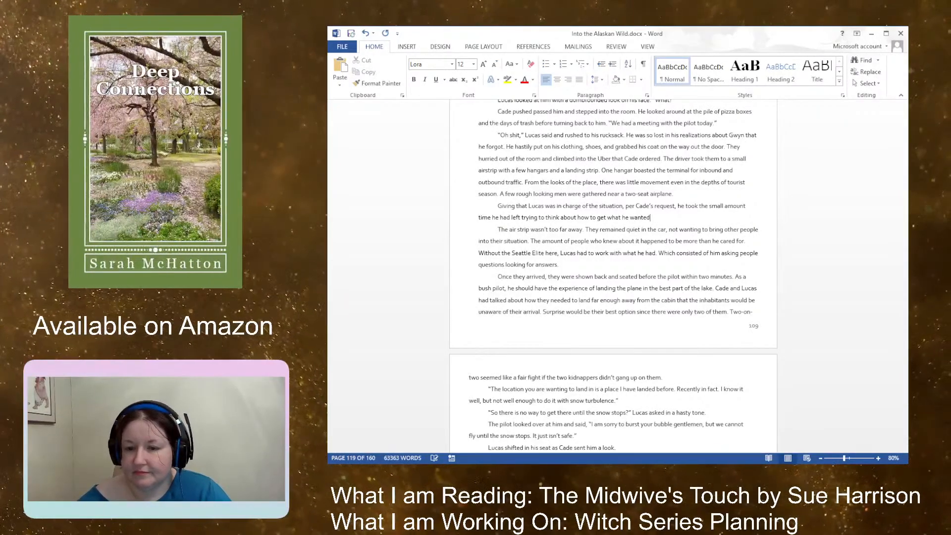
Step: End the sentence with a period and begin the following one with "Simply, he wanted"
text(. The)
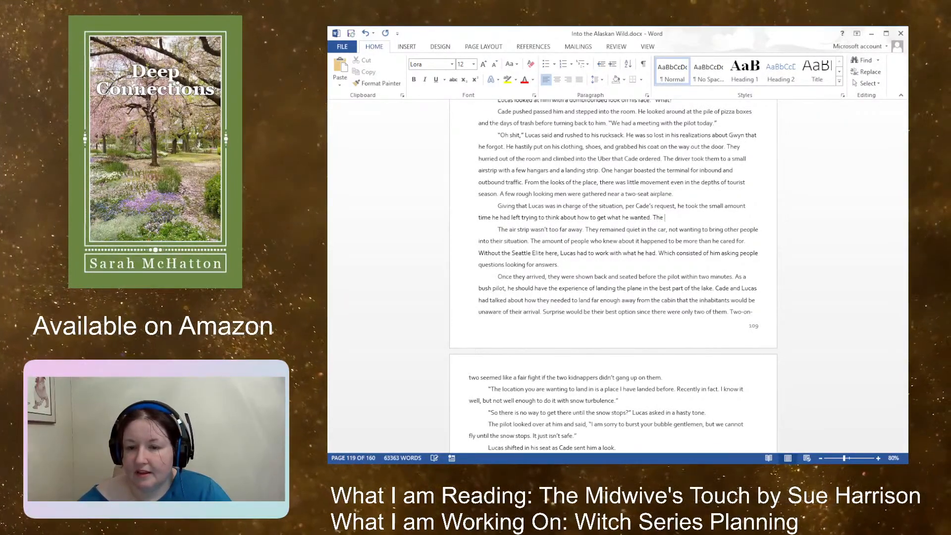
key(BackSpace)
key(BackSpace)
key(BackSpace)
key(BackSpace)
text(Simply)
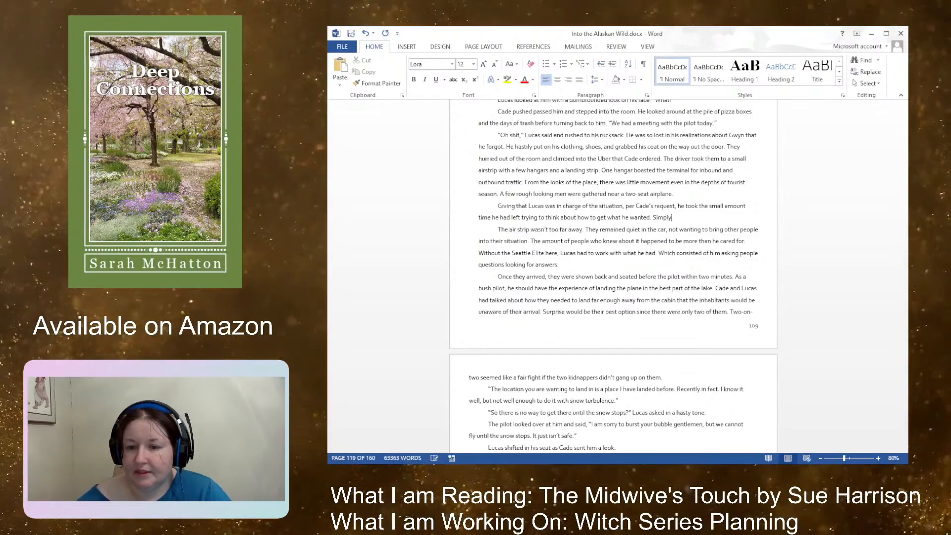
text(, he wanted)
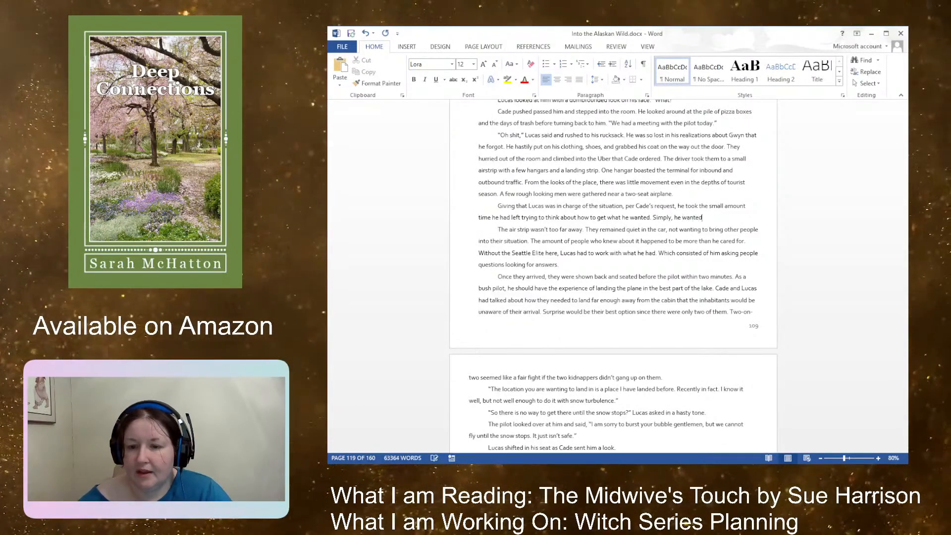
Step: Continue the "Simply, he wanted" sentence with "a seaplane to drop them off at the"
text( an airpla)
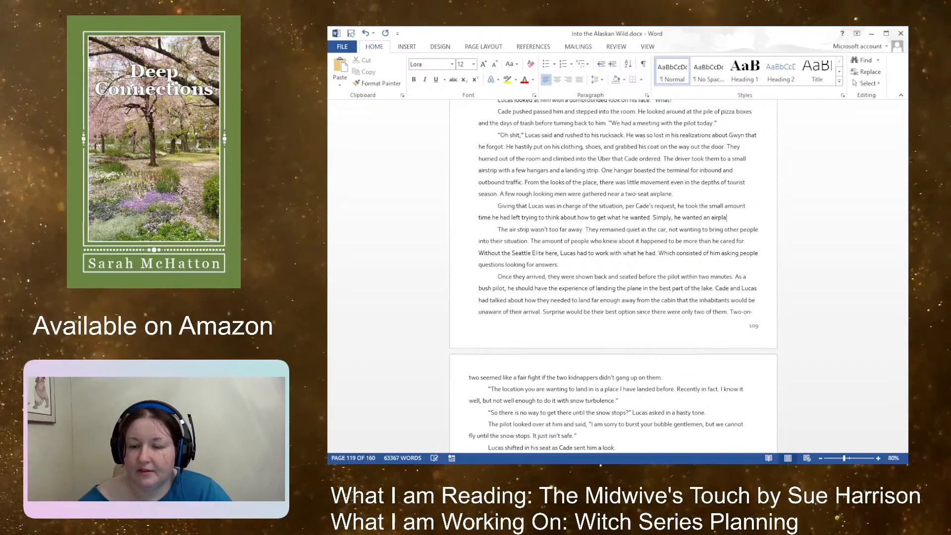
key(BackSpace)
key(BackSpace)
key(BackSpace)
key(BackSpace)
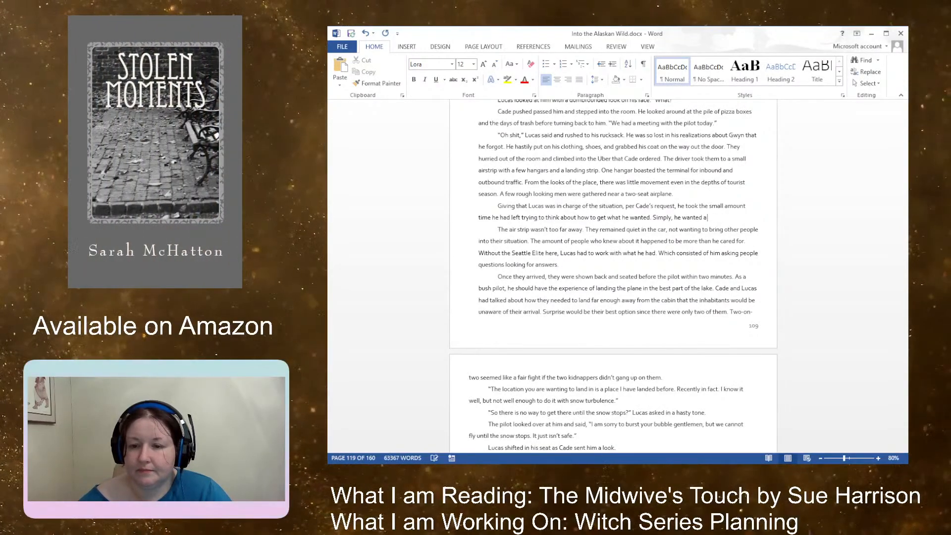
text(seaplane to d)
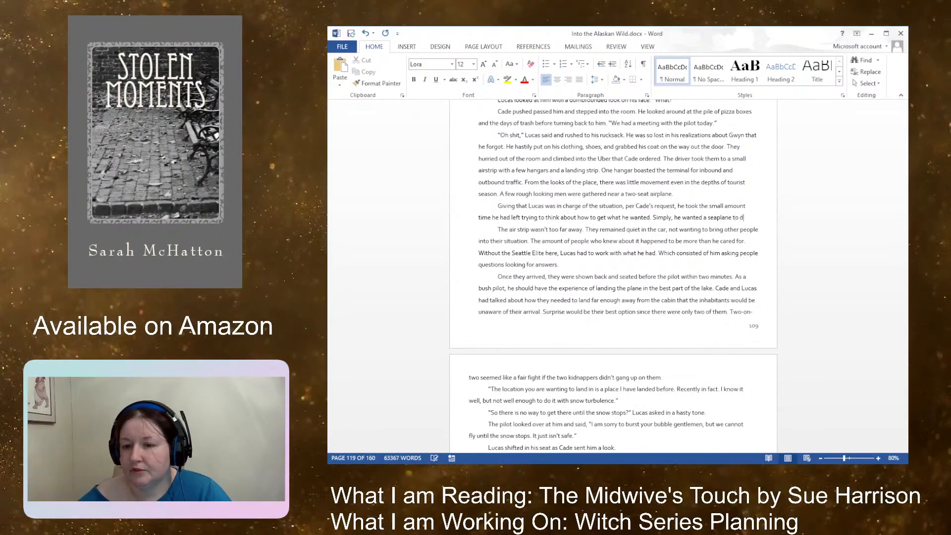
text(rop them off at the )
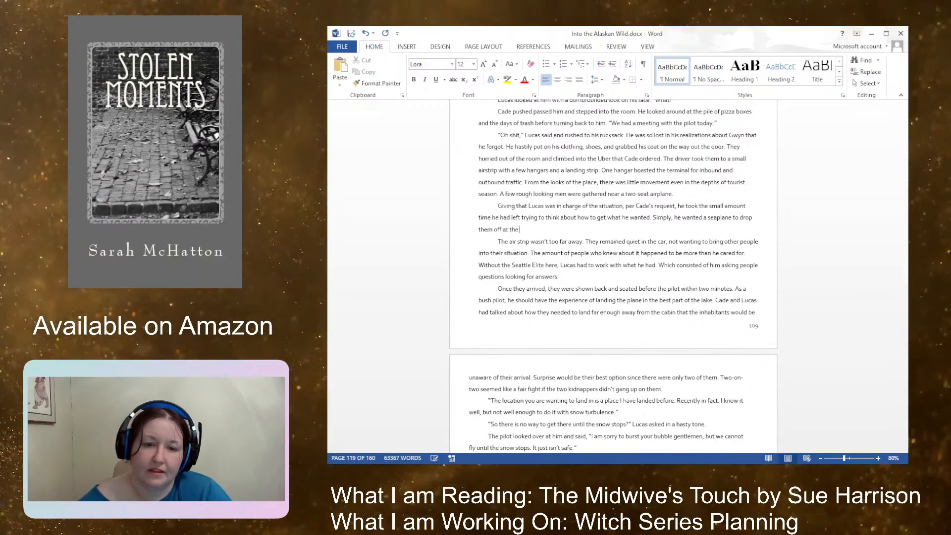
Step: Finish the seaplane sentence with "lake." and add the sentence "No if, ands, or buts about."
text(lake. No if)
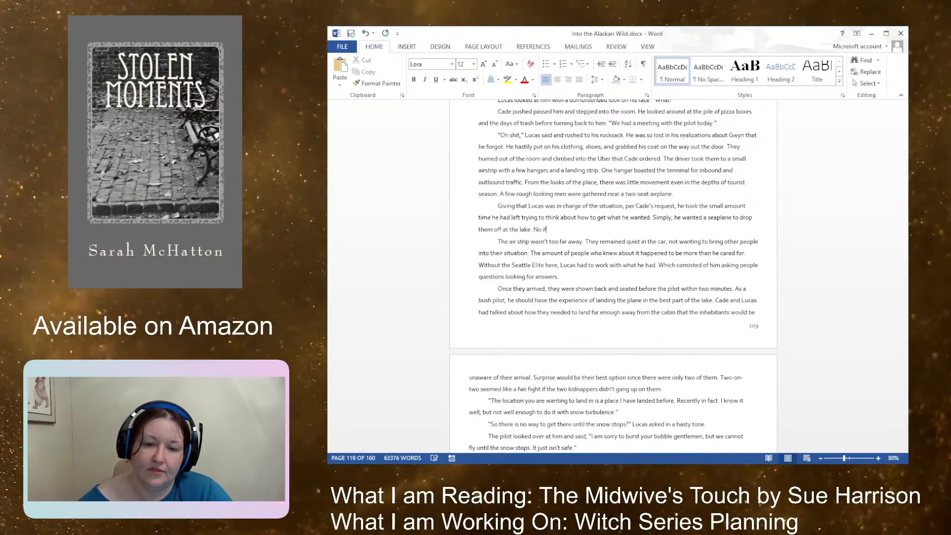
text(, ands, or buts s)
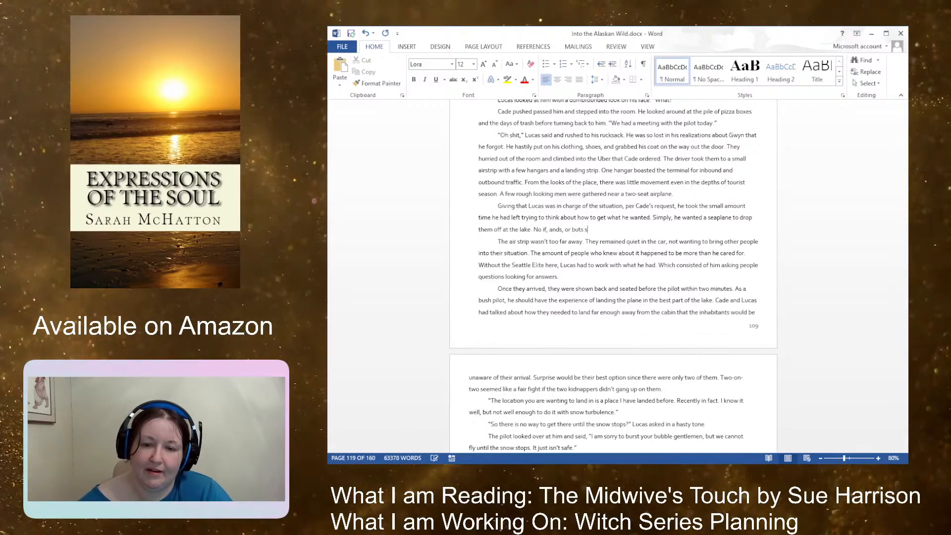
key(BackSpace)
text(about.)
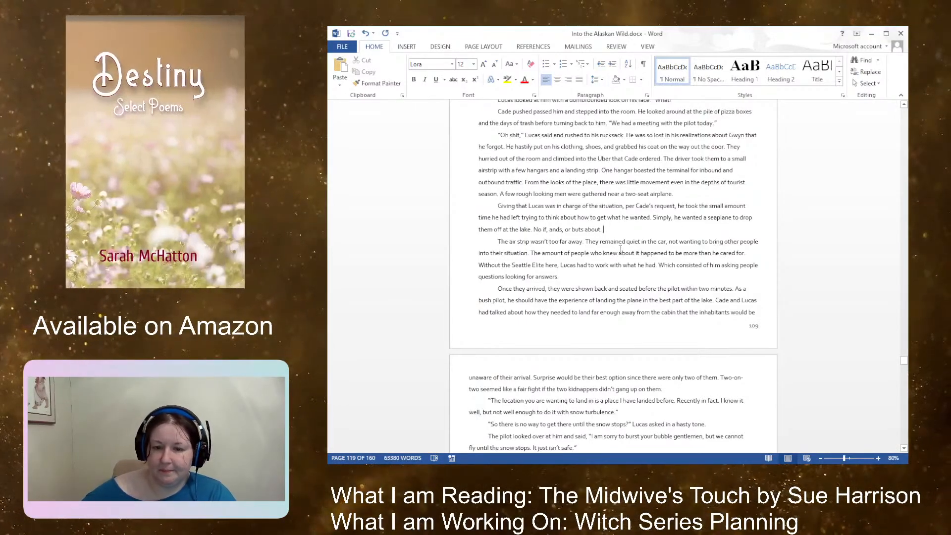
Step: Add the sentence "Without the backing of the Seattle Elite, he felt like a fish out of water." after "No if, ands, or buts about."
text(Without the ba)
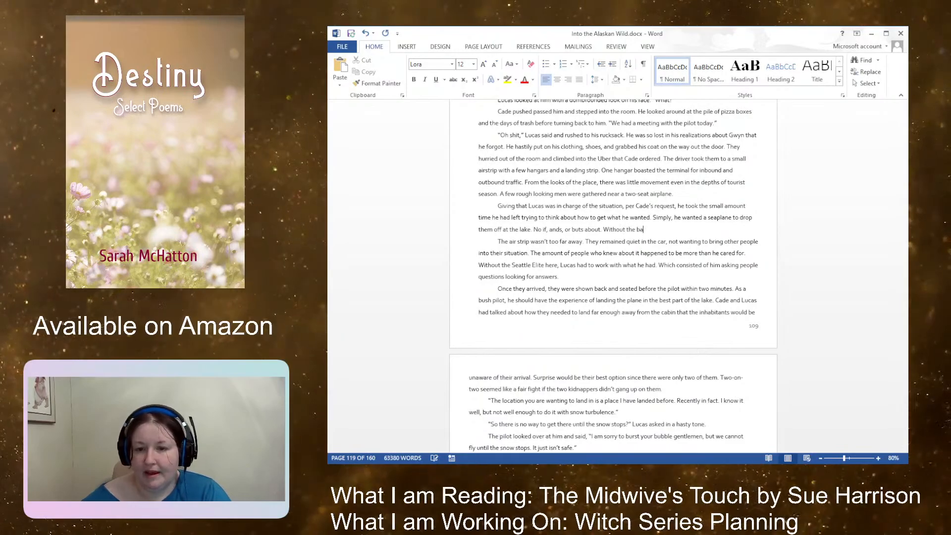
text(cking of the Se)
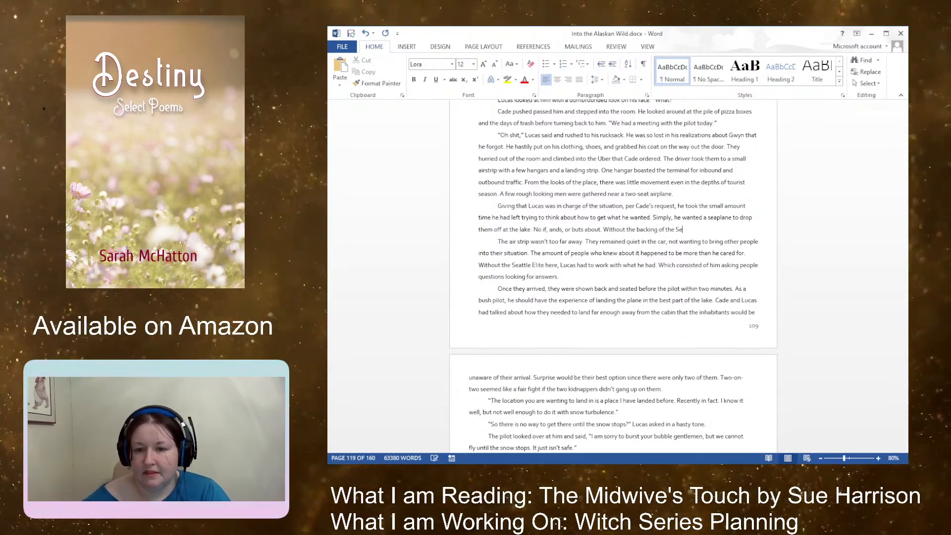
text(attle Elite, he )
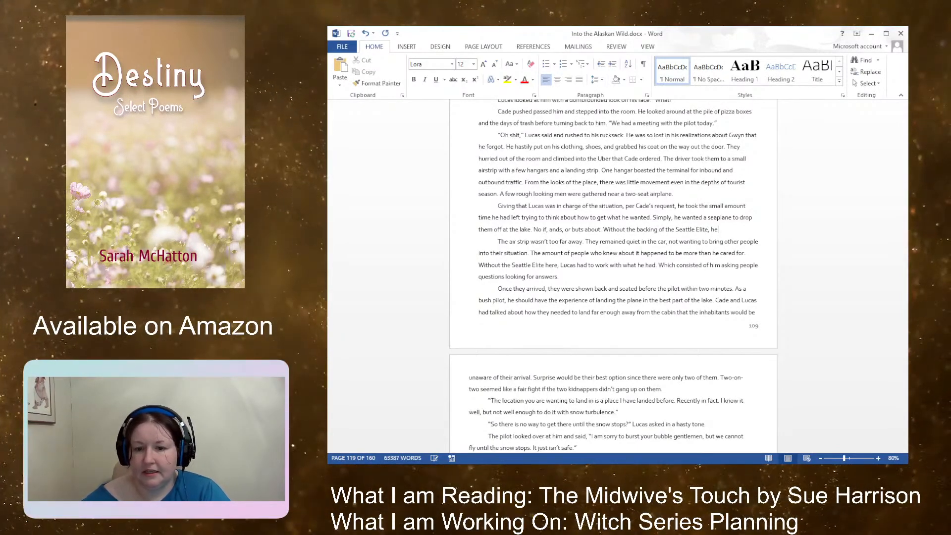
text(felt like a fi)
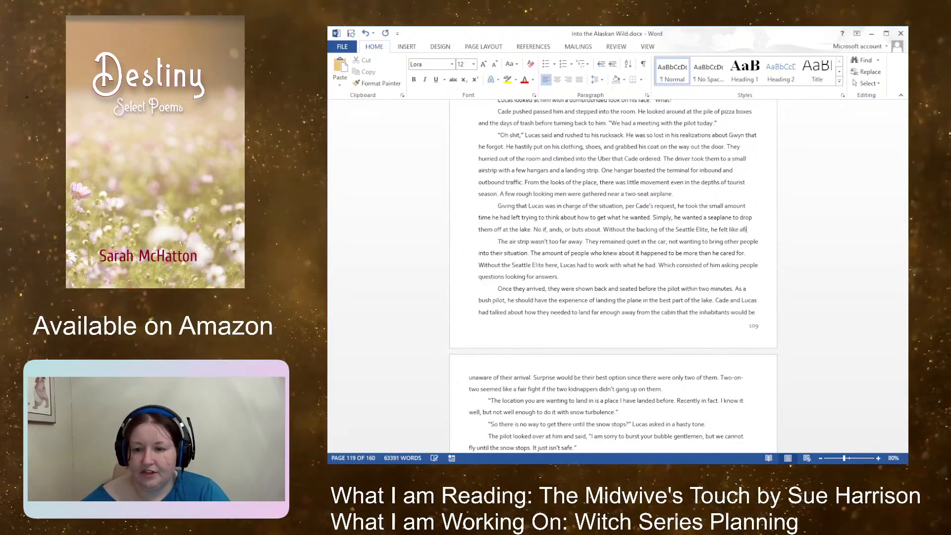
text(sh out o)
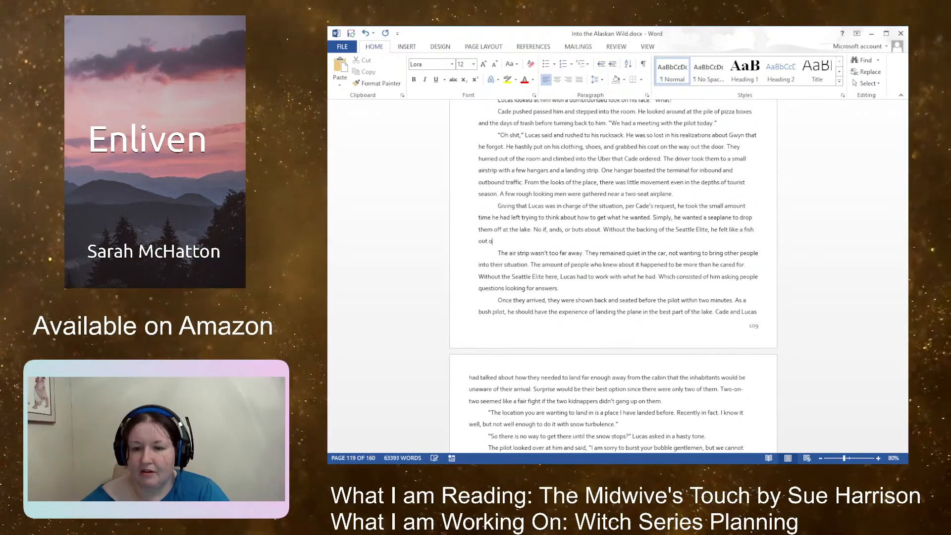
text(f water.)
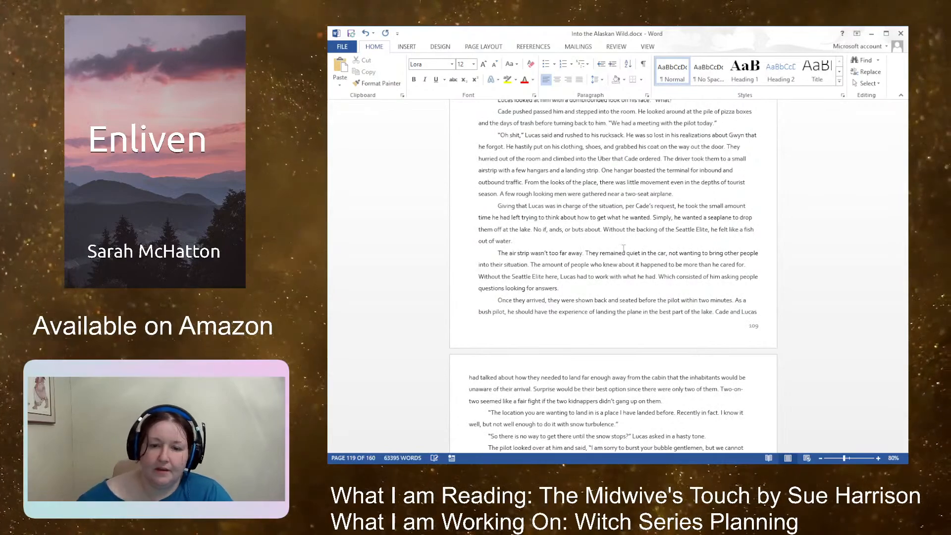
Step: Delete the whole paragraph that begins "The air strip wasn't too far away" and return to the end of the preceding paragraph
drag(570, 288, 492, 264)
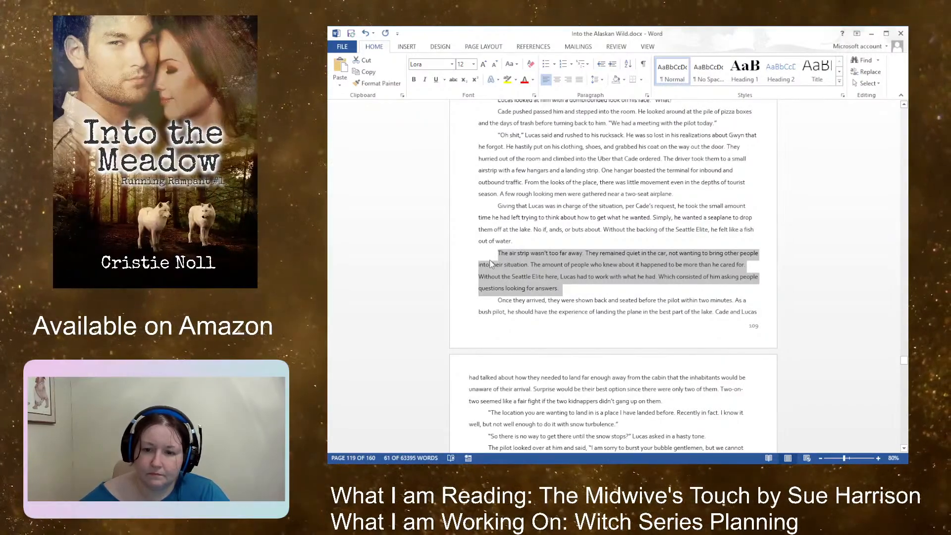
key(Delete)
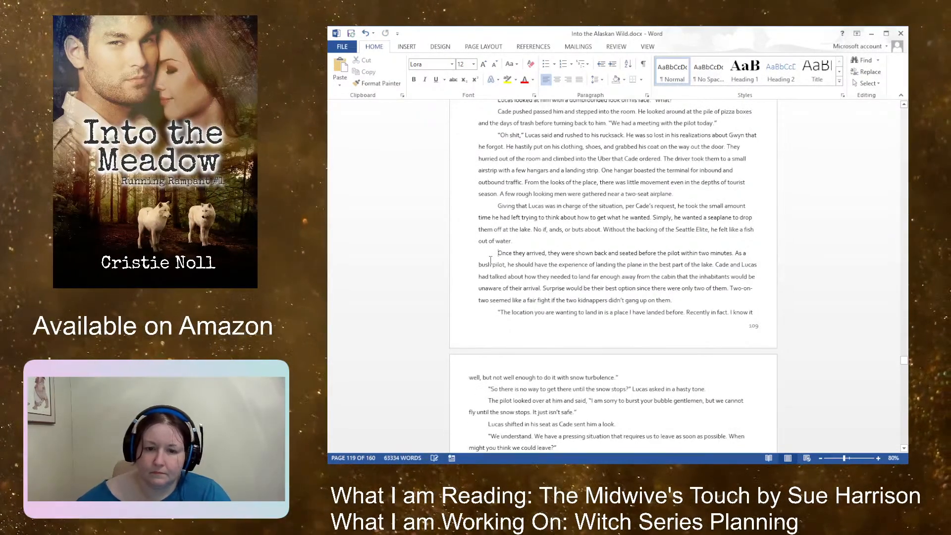
click(537, 240)
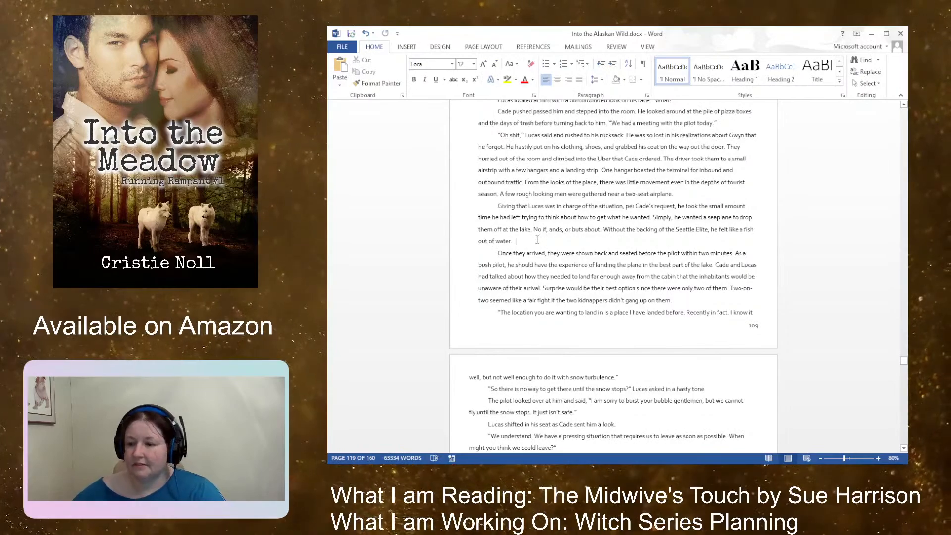
Step: Reread the preceding pages, insert two new empty paragraphs after "fish out of water.", and save the document
scroll(538, 240, up, 15)
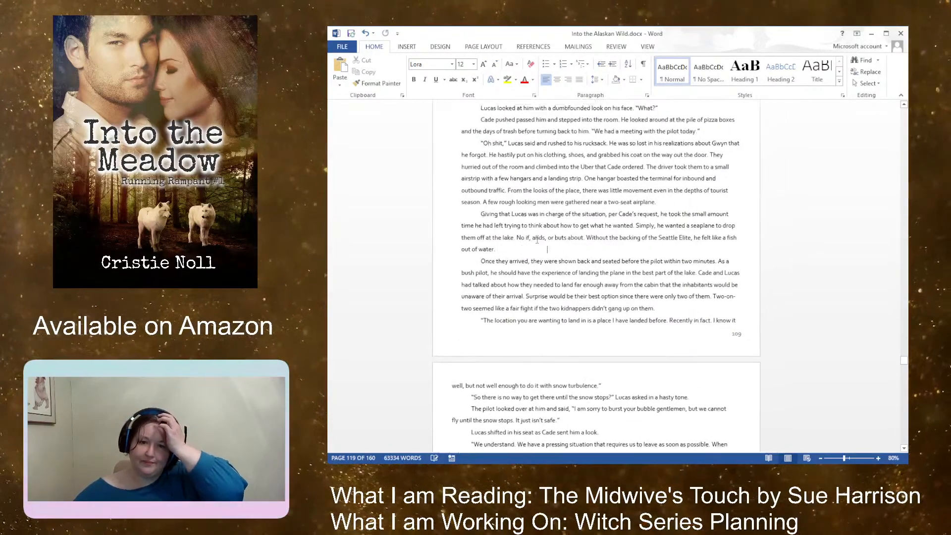
scroll(579, 329, up, 5)
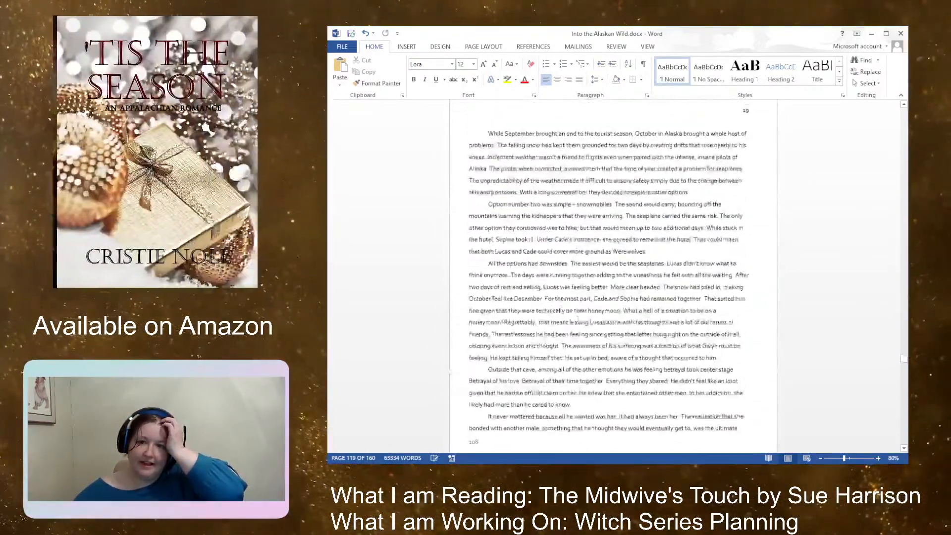
scroll(579, 320, down, 15)
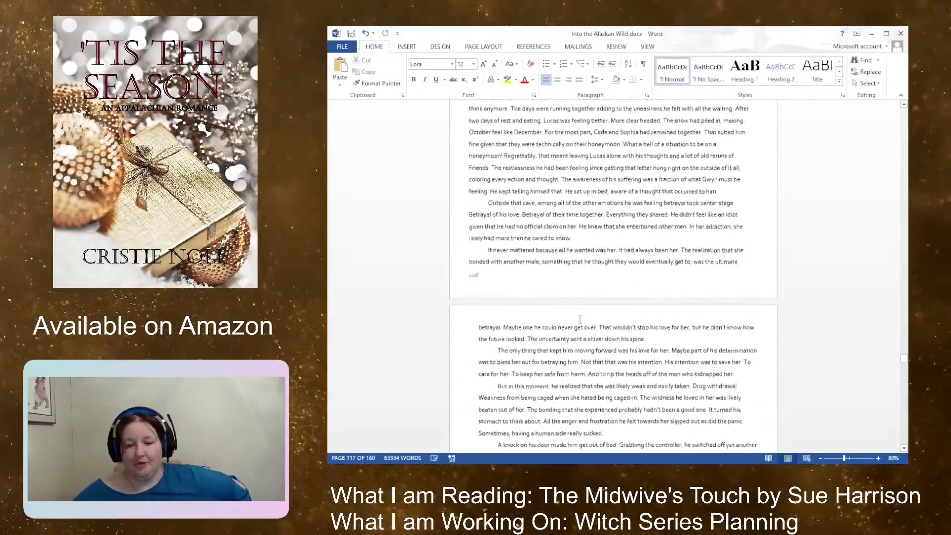
click(568, 330)
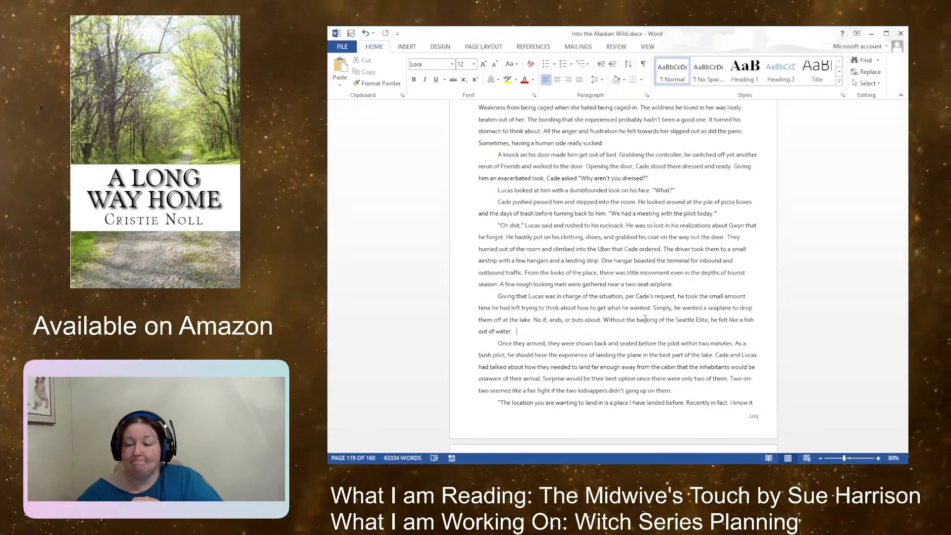
key(Return)
key(Return)
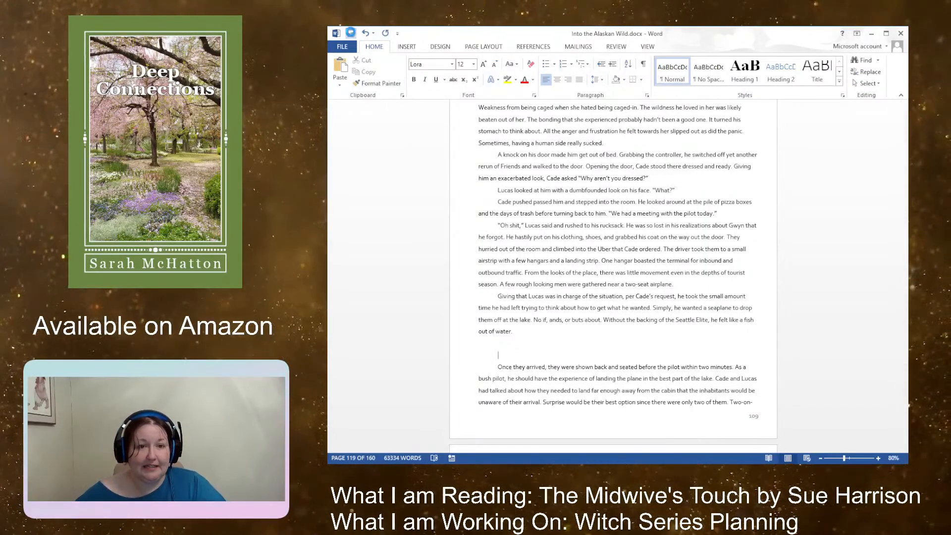
click(351, 33)
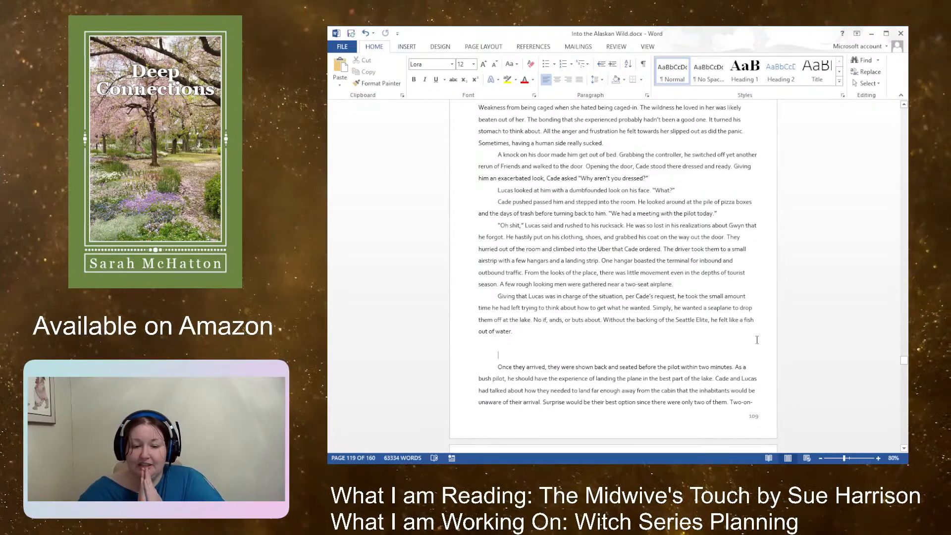